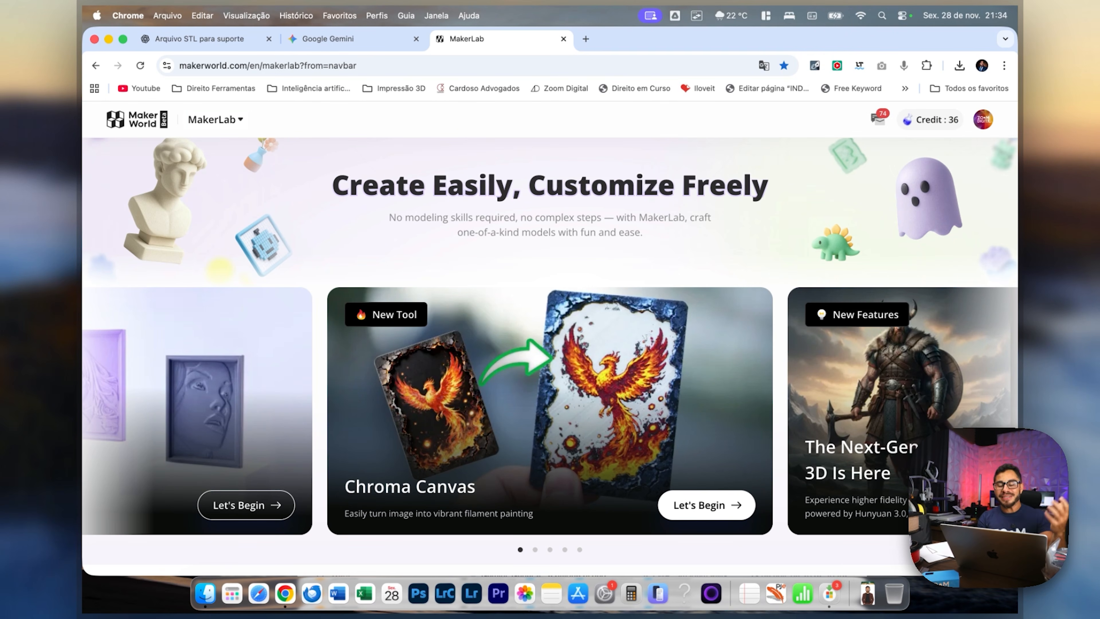
Start a blank Chroma Canvas project with the image "Gemini_Generated_Image_21901x21901x2190 (1) copiar.png" from Fotos Perfil and skip the guide.
left_click(706, 505)
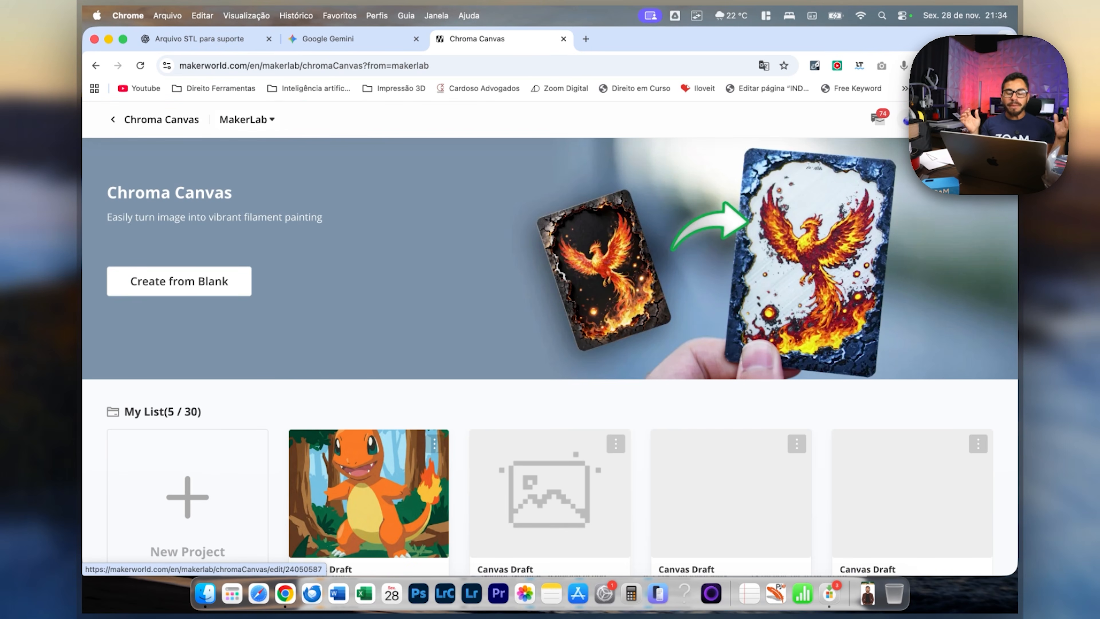
scroll(550, 347, "down", 5)
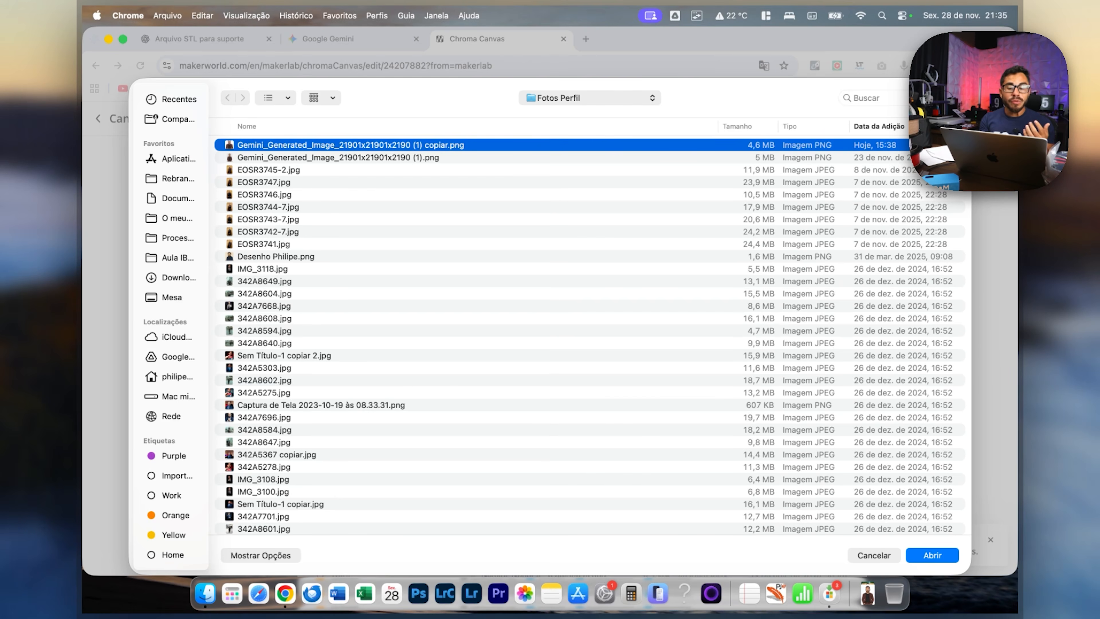
key("space")
key("space")
key("Return")
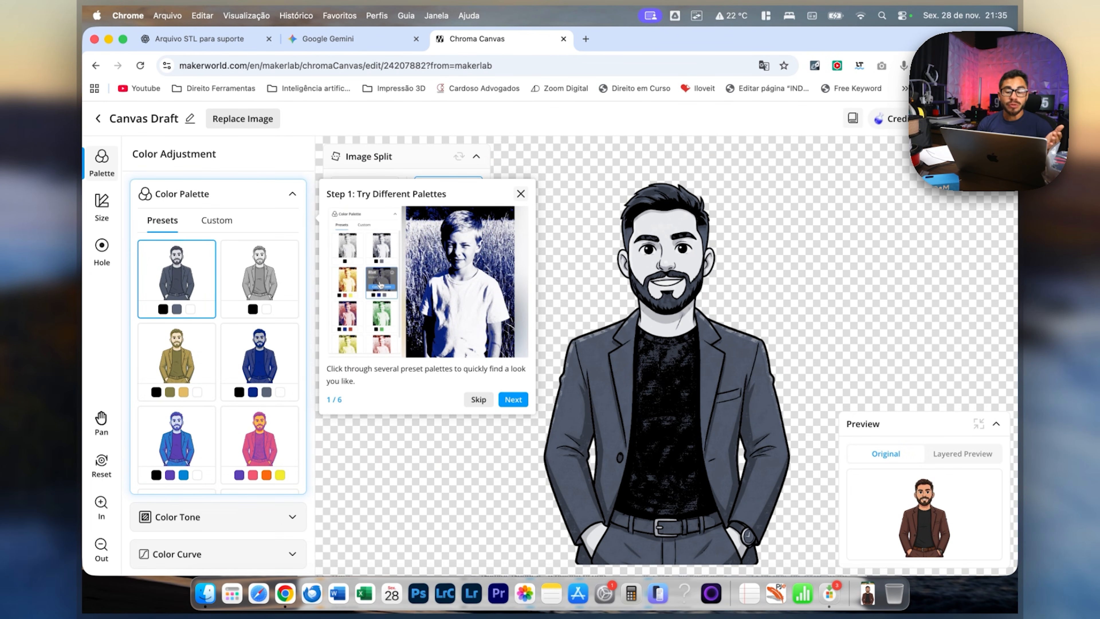
left_click(478, 400)
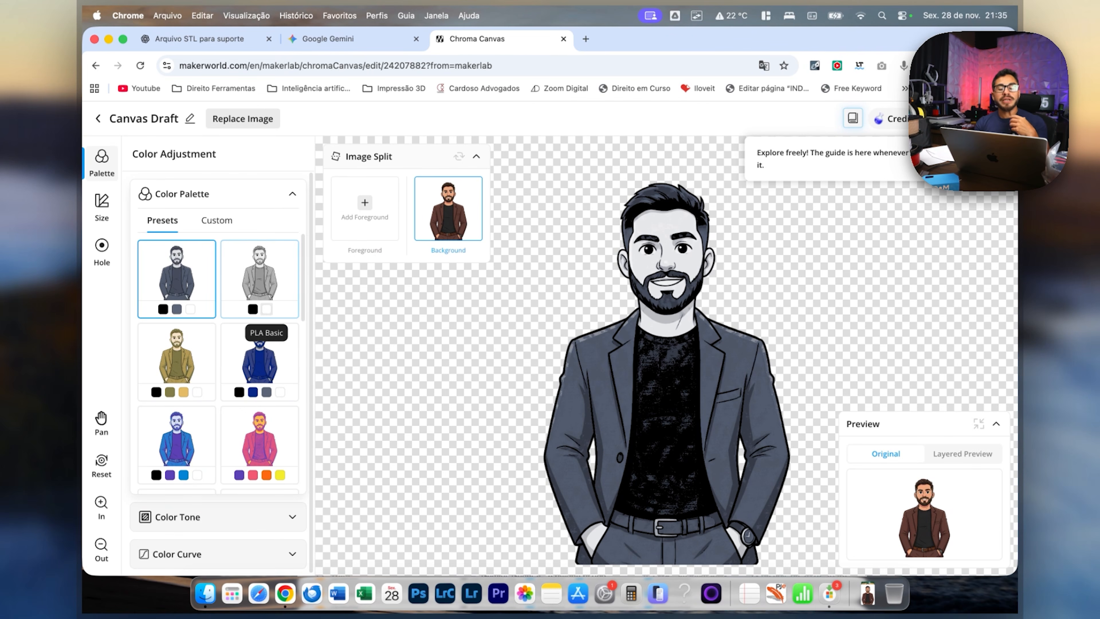
Try several preset palettes on the portrait, including Golden Age and Infrared, ending with the black, purple, cyan and white preset applied.
left_click(259, 290)
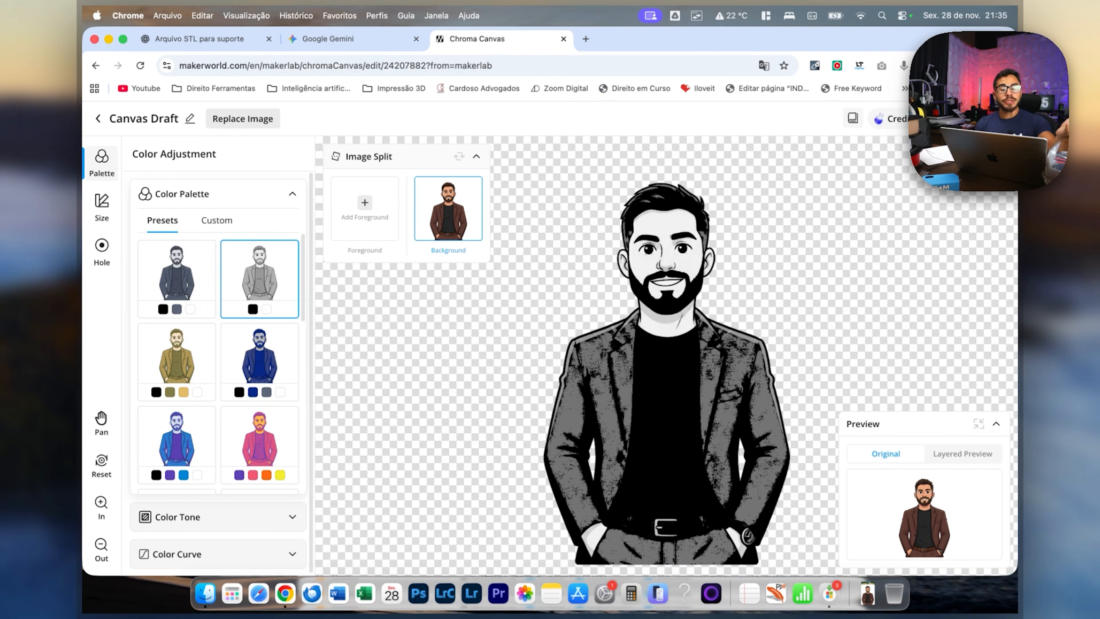
left_click(200, 289)
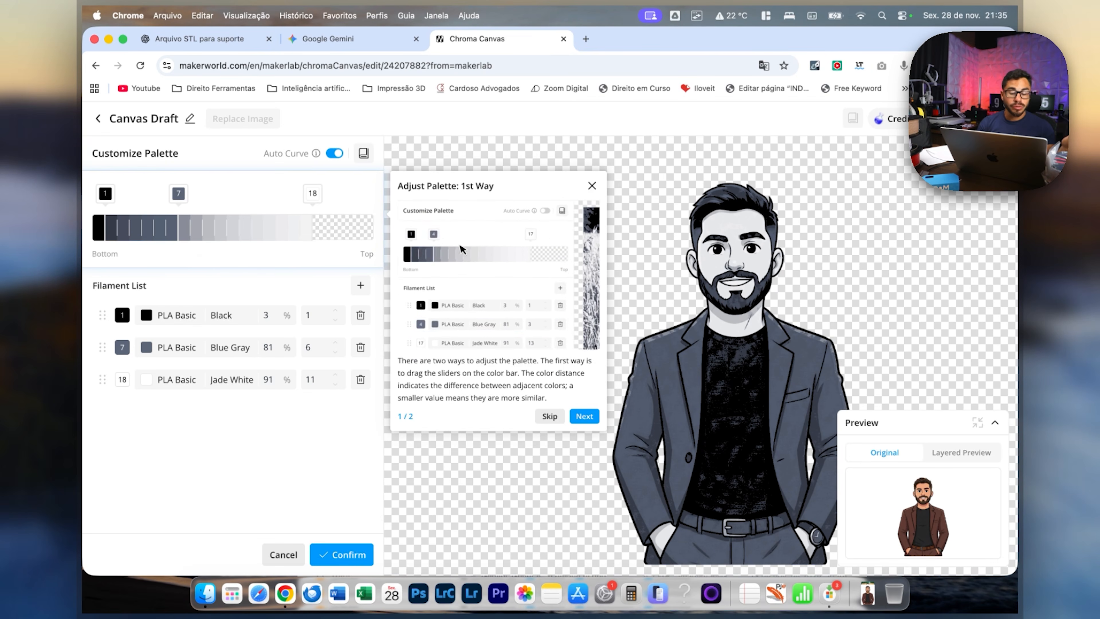
left_click(283, 554)
left_click(173, 355)
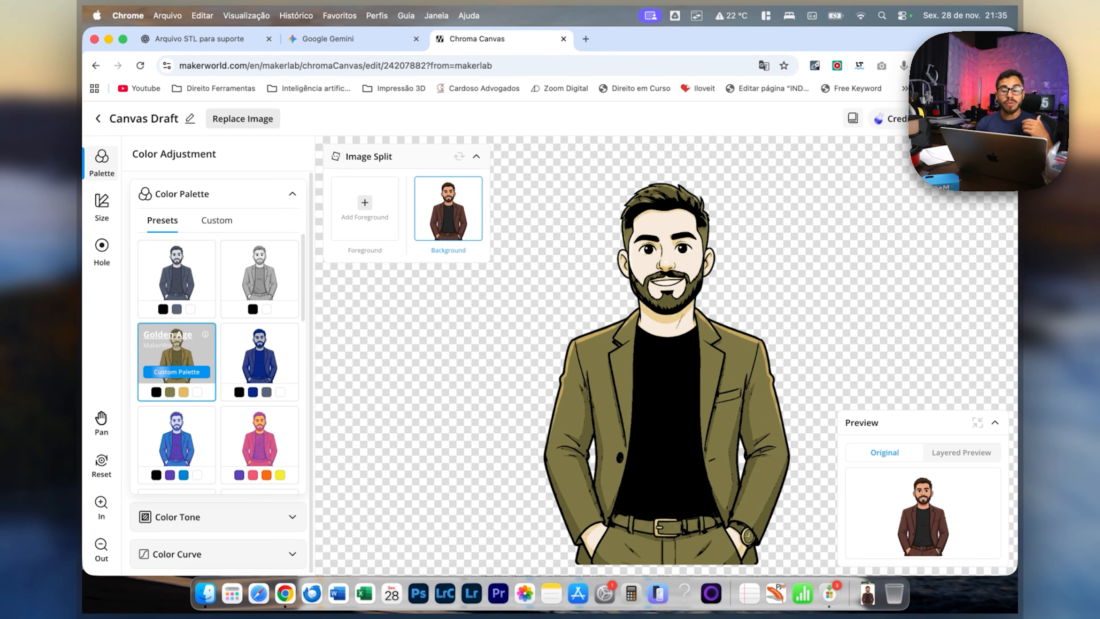
left_click(260, 353)
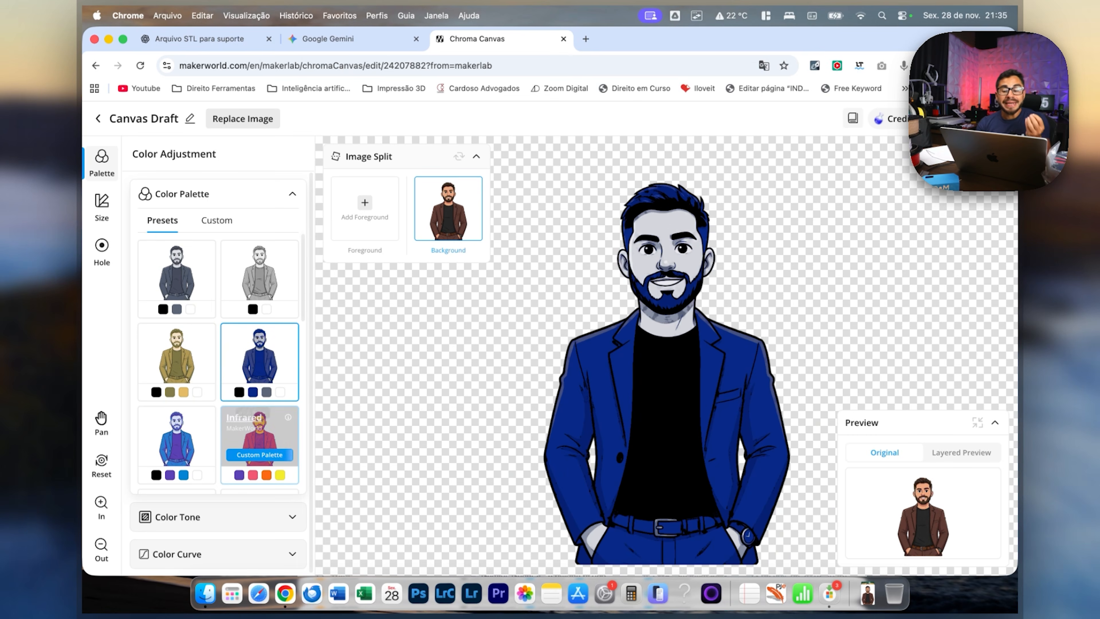
left_click(259, 438)
left_click(175, 439)
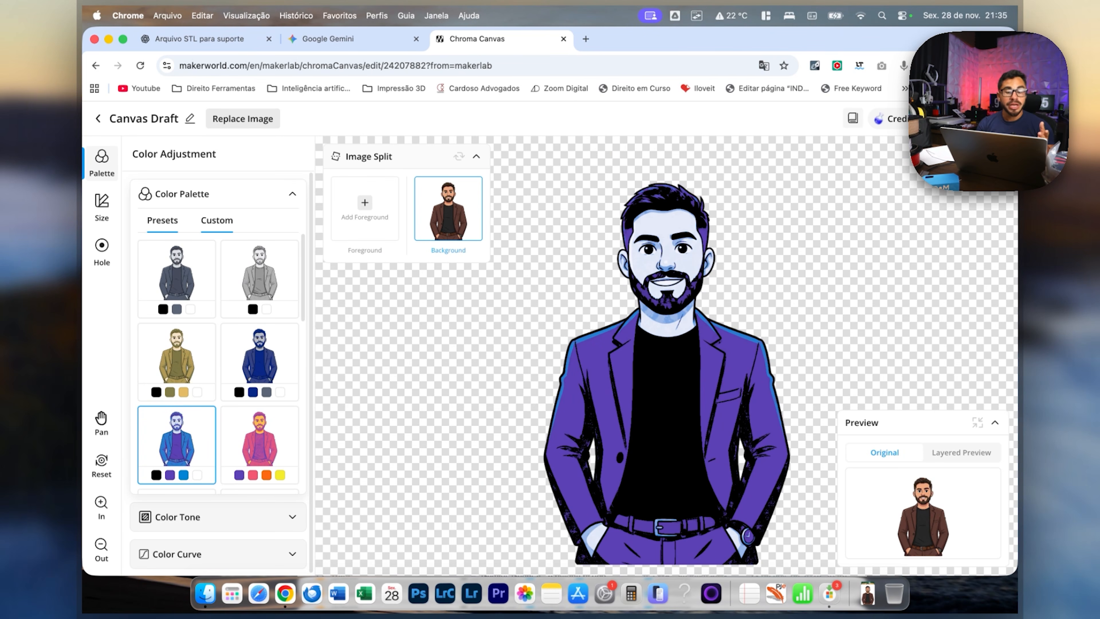
Show the custom palettes, then preview the original Gemini PNG from the Downloads folder in Finder.
left_click(217, 220)
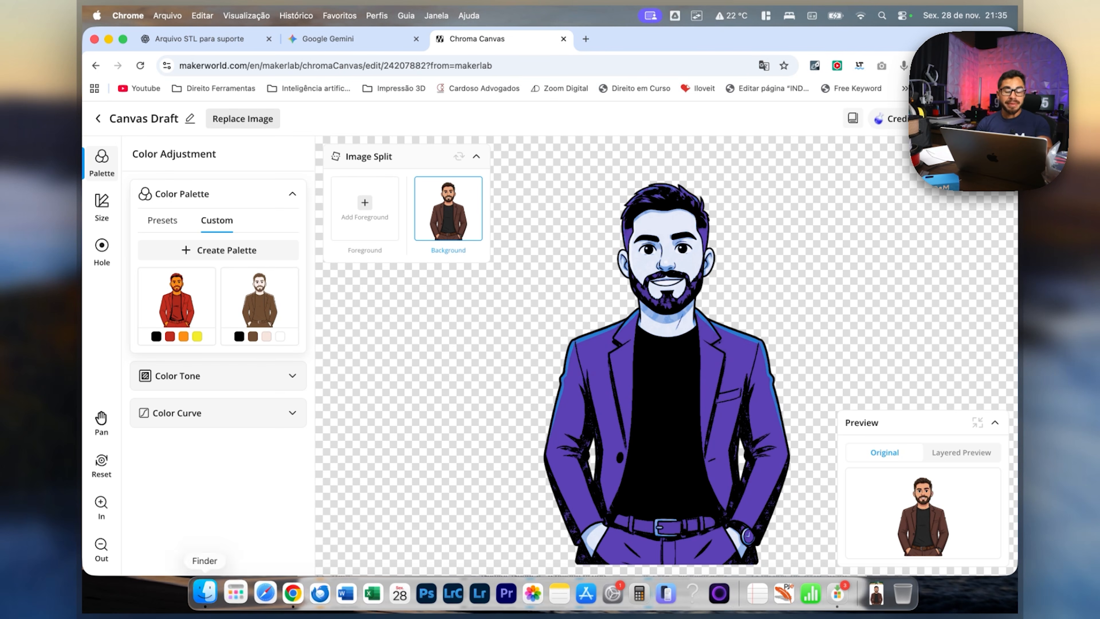
left_click(205, 593)
left_click(543, 156)
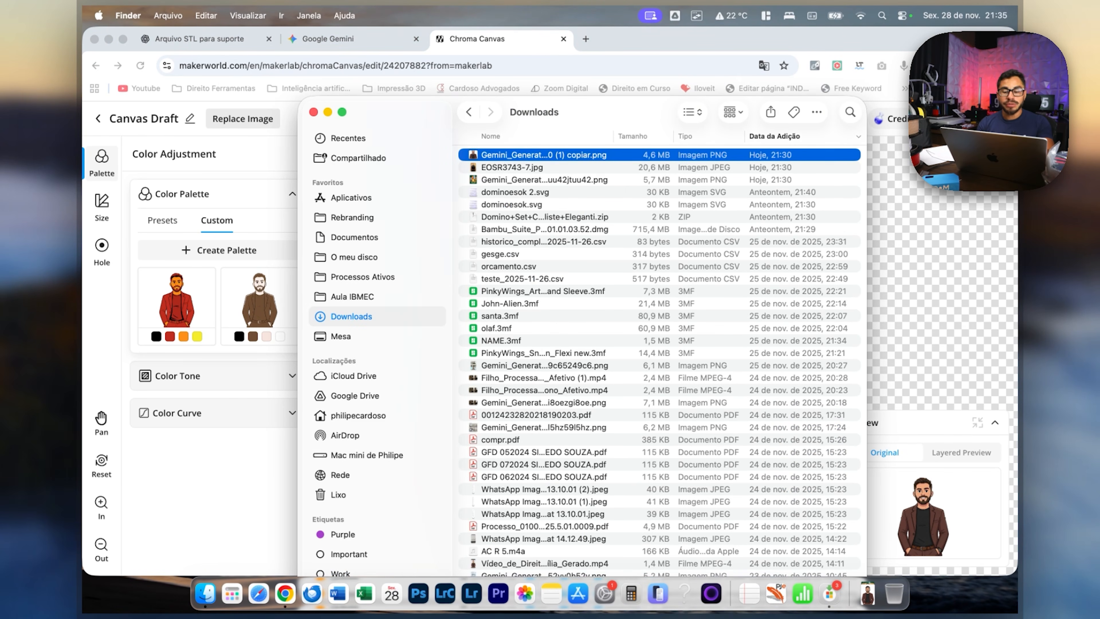
key("space")
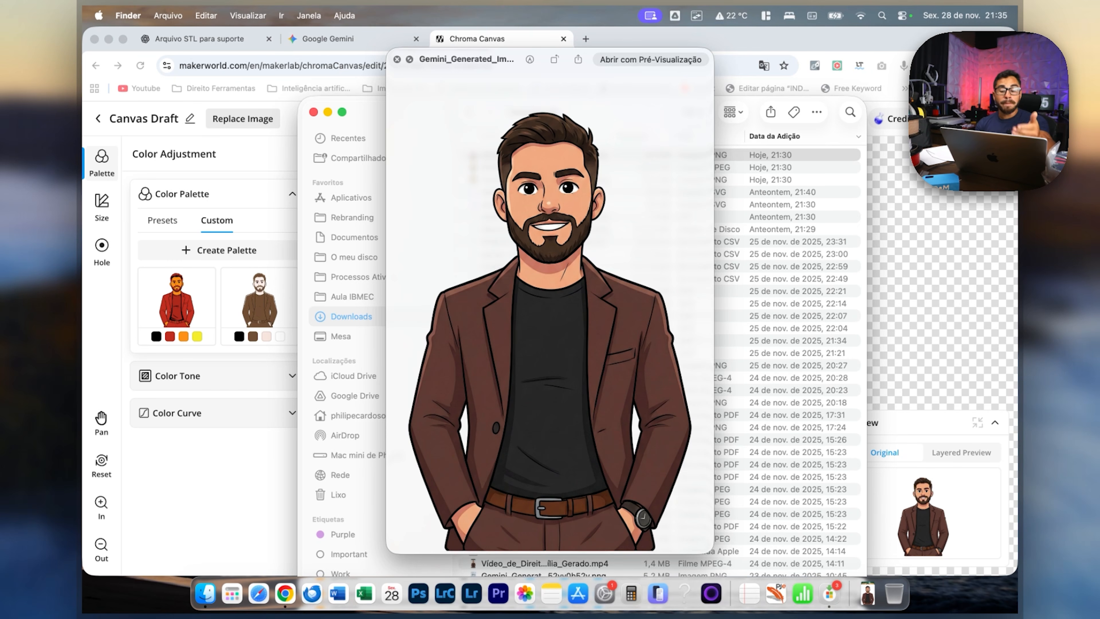
key("space")
Examine the filament list of the custom palette made of black, brown, beige and white.
left_click(259, 306)
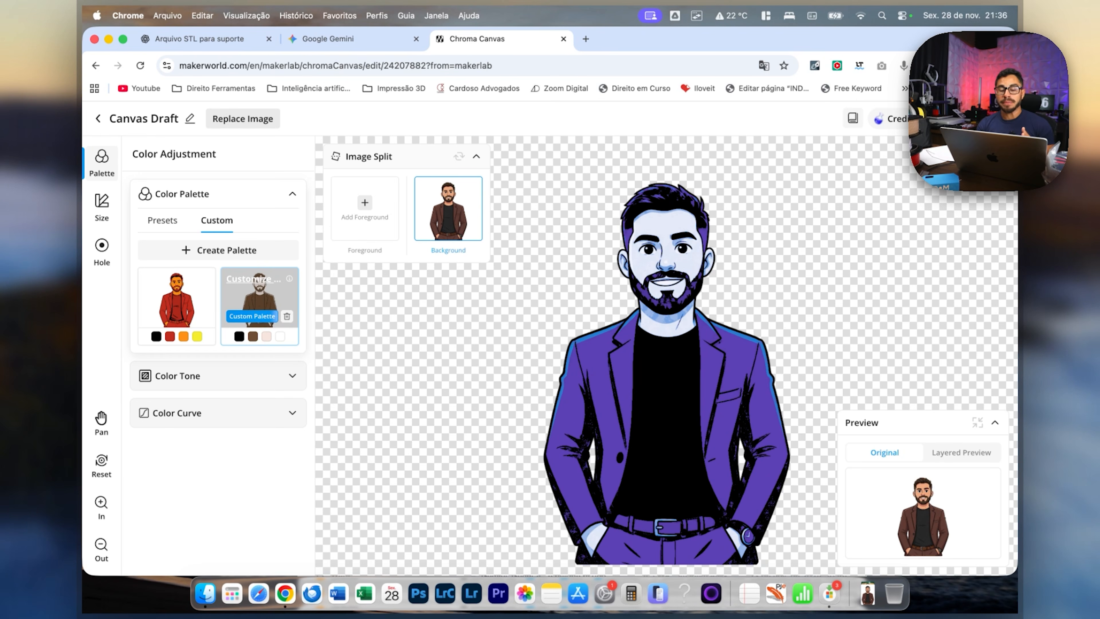
left_click(252, 317)
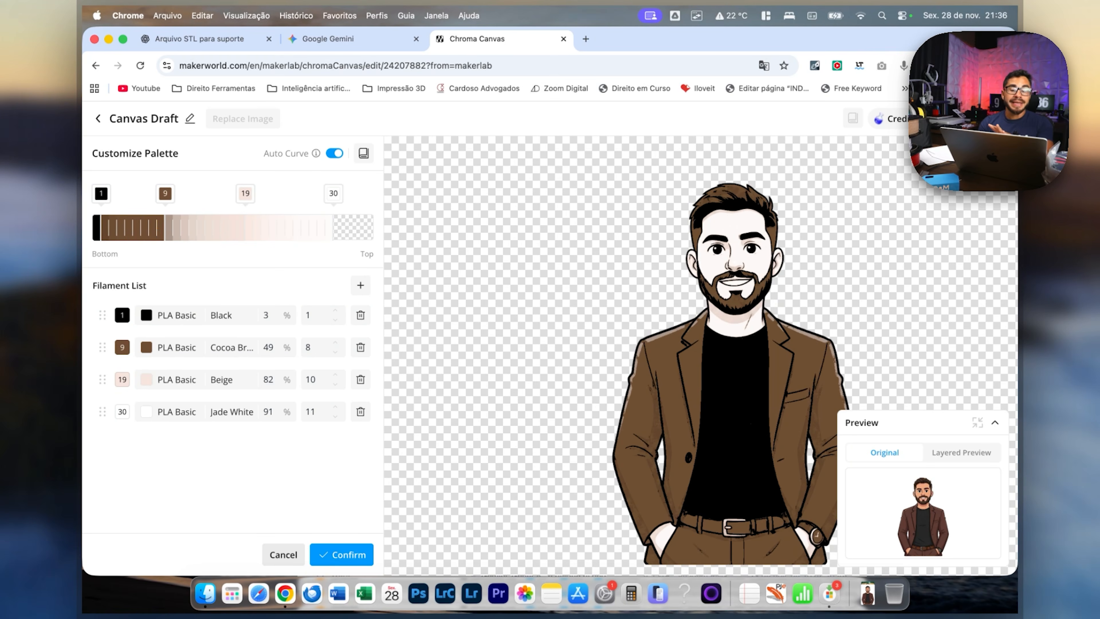
left_click(341, 554)
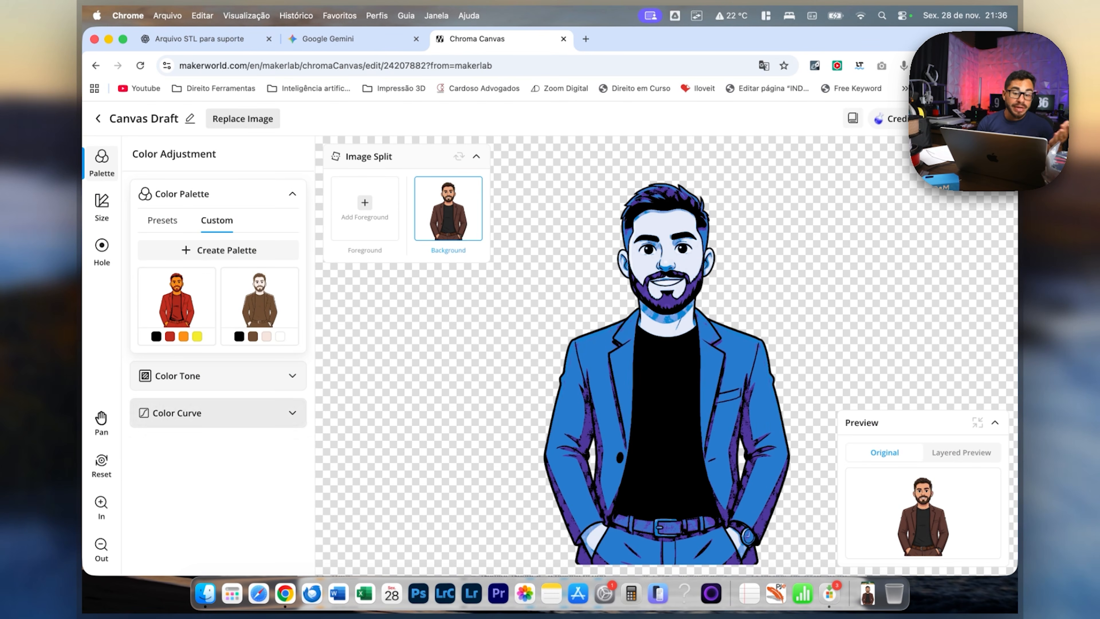
Create a custom palette with Black extended to layer 2 and the Purple filament replaced by PLA Basic Beige.
left_click(218, 251)
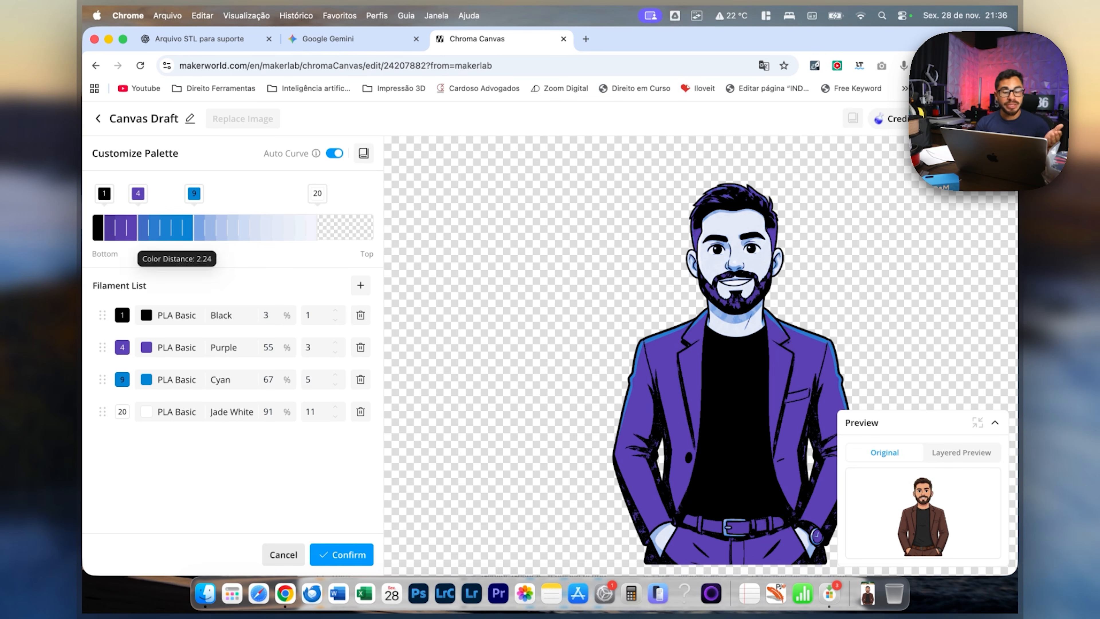
left_click_drag(104, 194, 115, 193)
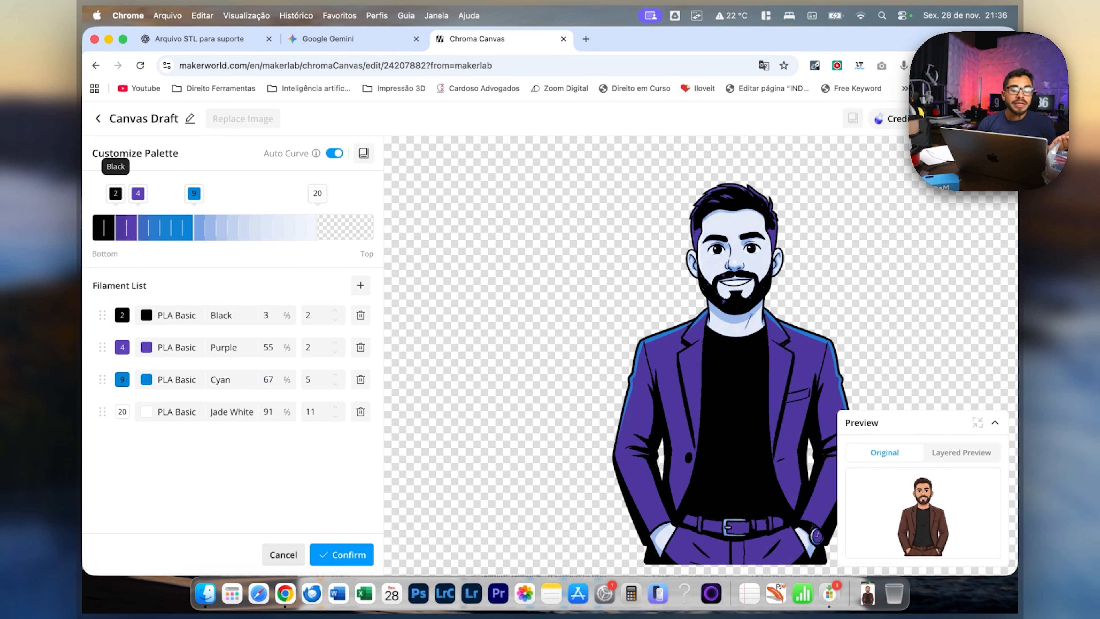
left_click(194, 347)
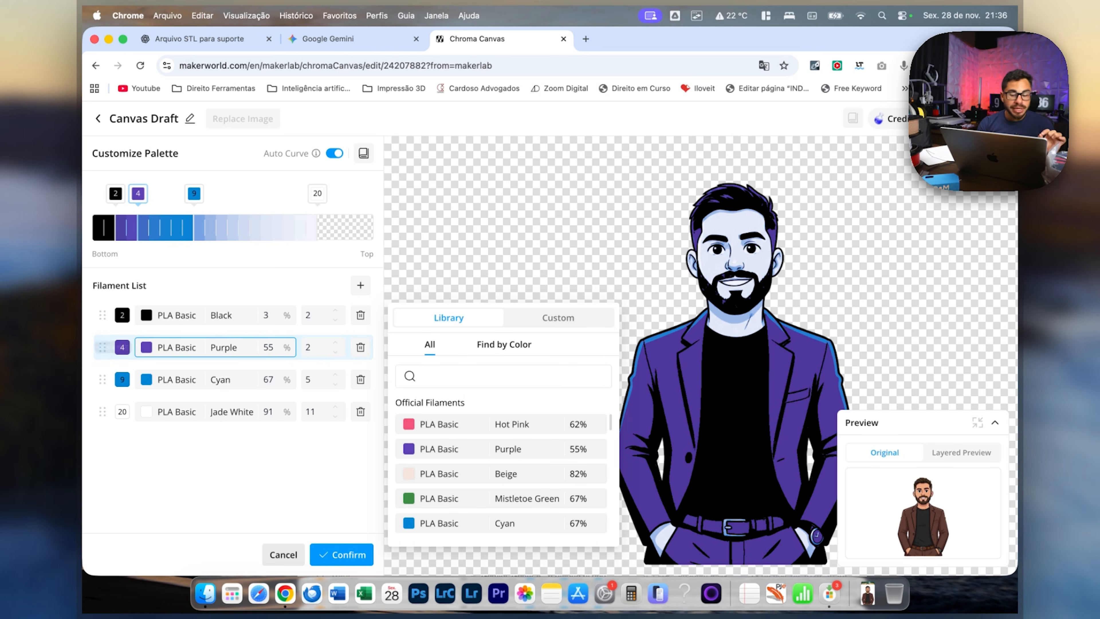
left_click(515, 474)
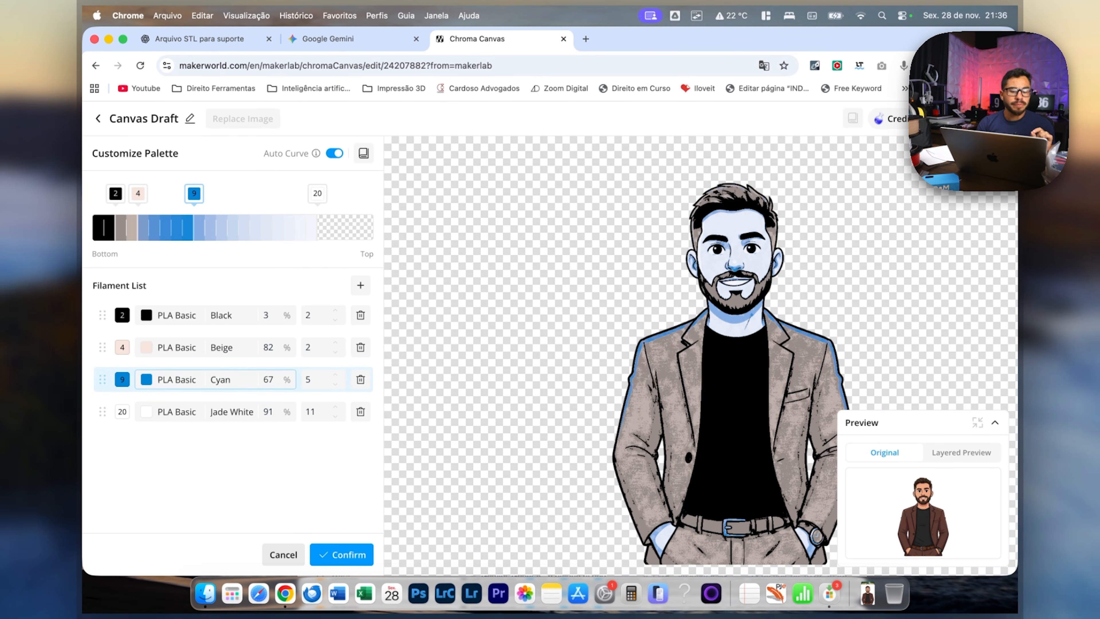
Replace the palette's Cyan filament with PLA Basic Maroon Red from the filament library.
left_click(195, 379)
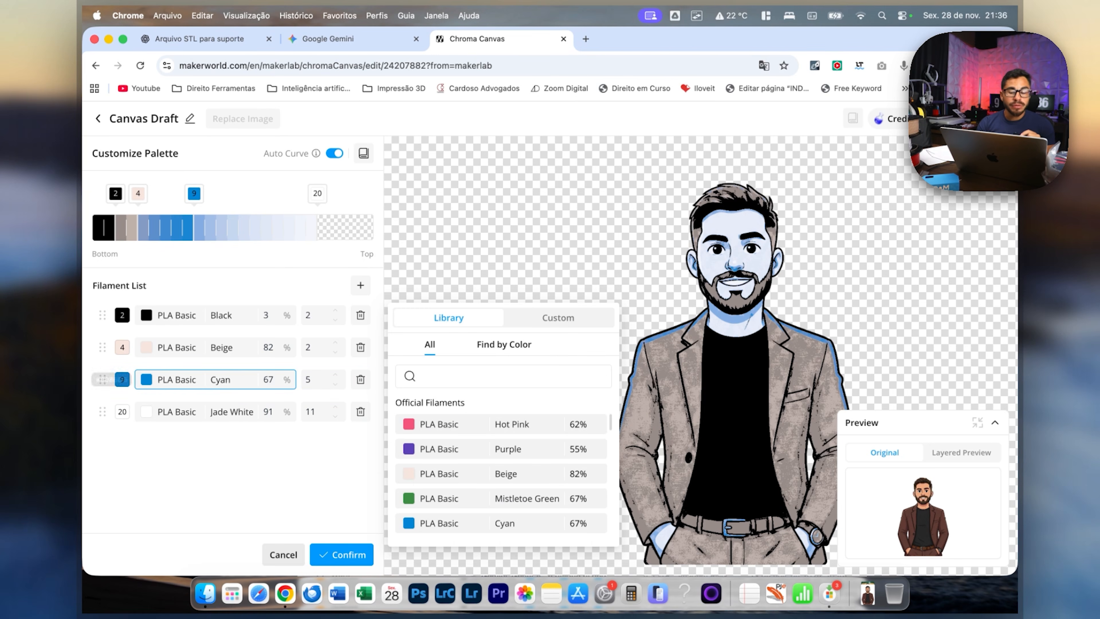
type("marr")
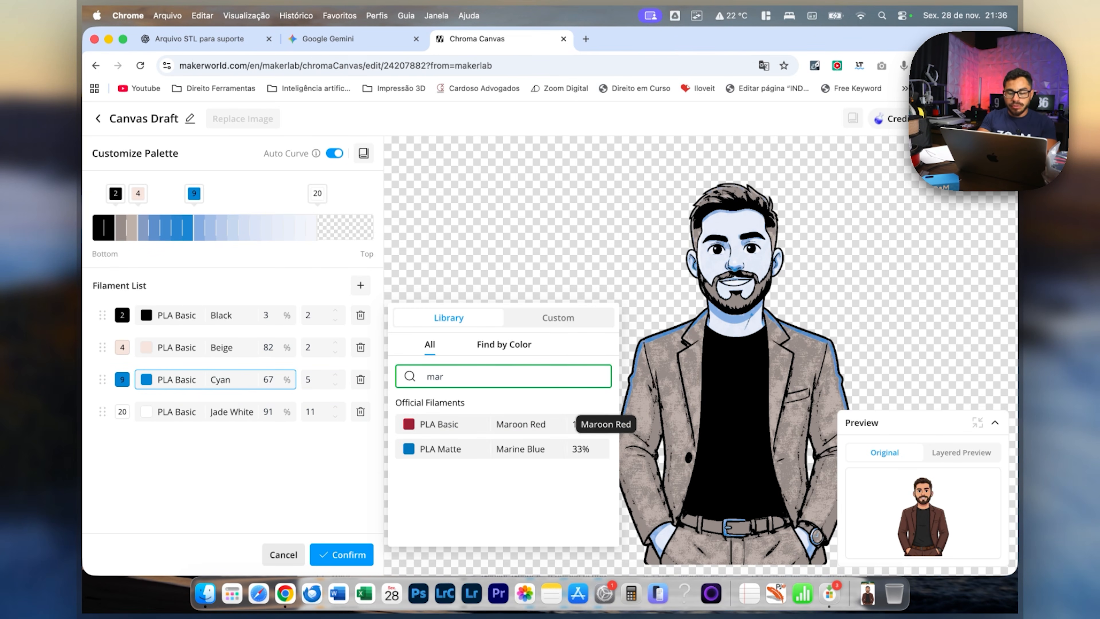
left_click(574, 422)
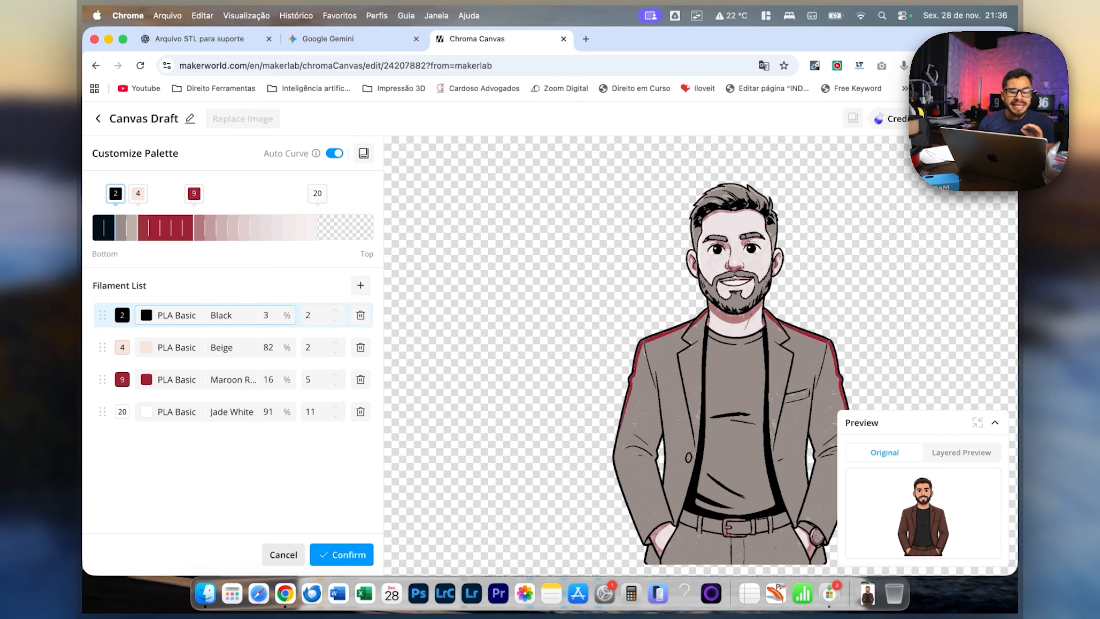
Set the colour stops to layers 5, 9 and 13 and move Maroon Red ahead of Beige in the filament order.
left_click_drag(194, 193, 239, 193)
mouse_move(138, 193)
left_mouse_down()
mouse_move(194, 193)
mouse_move(137, 193)
mouse_move(169, 194)
mouse_move(149, 193)
left_mouse_up()
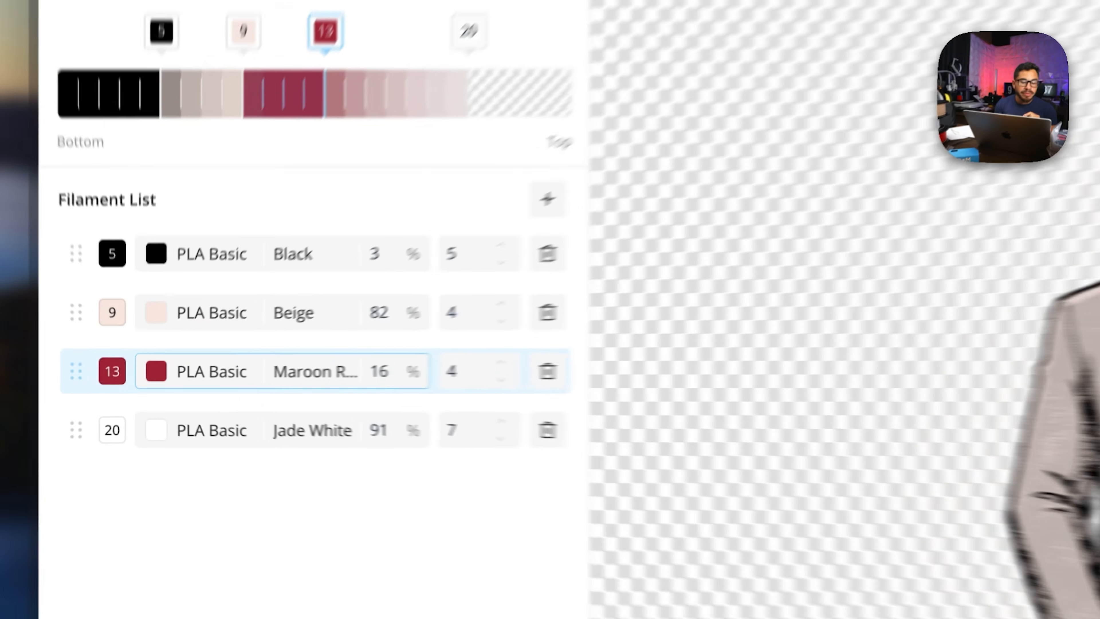
left_click_drag(102, 379, 102, 347)
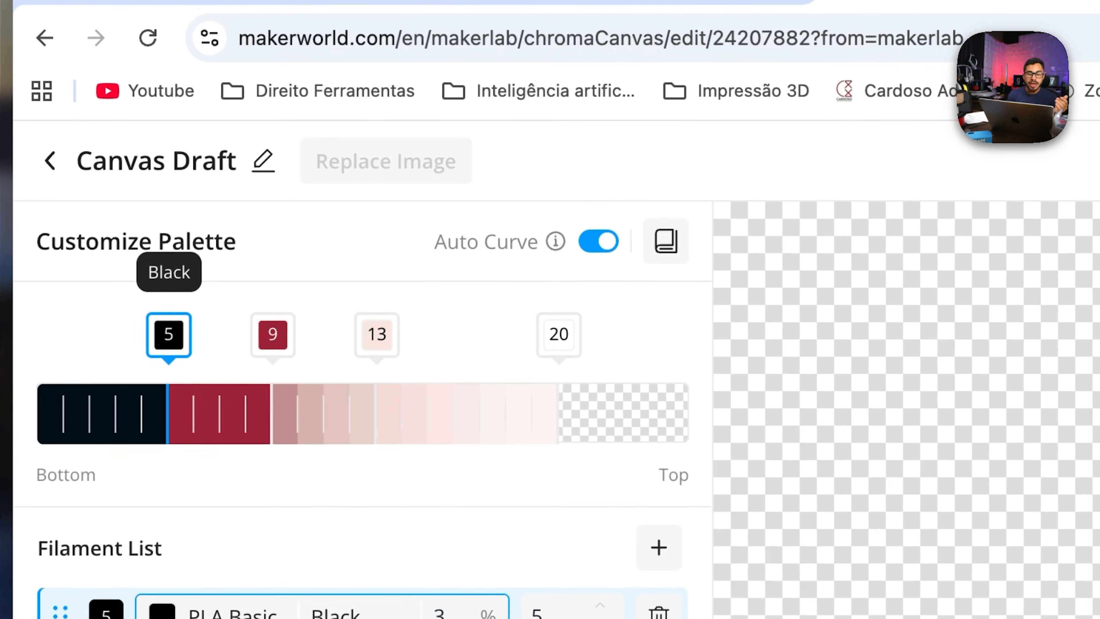
Shift the palette's colour stops to layer 1 for Black, 8 for Maroon Red and 11 for Beige.
left_click_drag(169, 334, 91, 335)
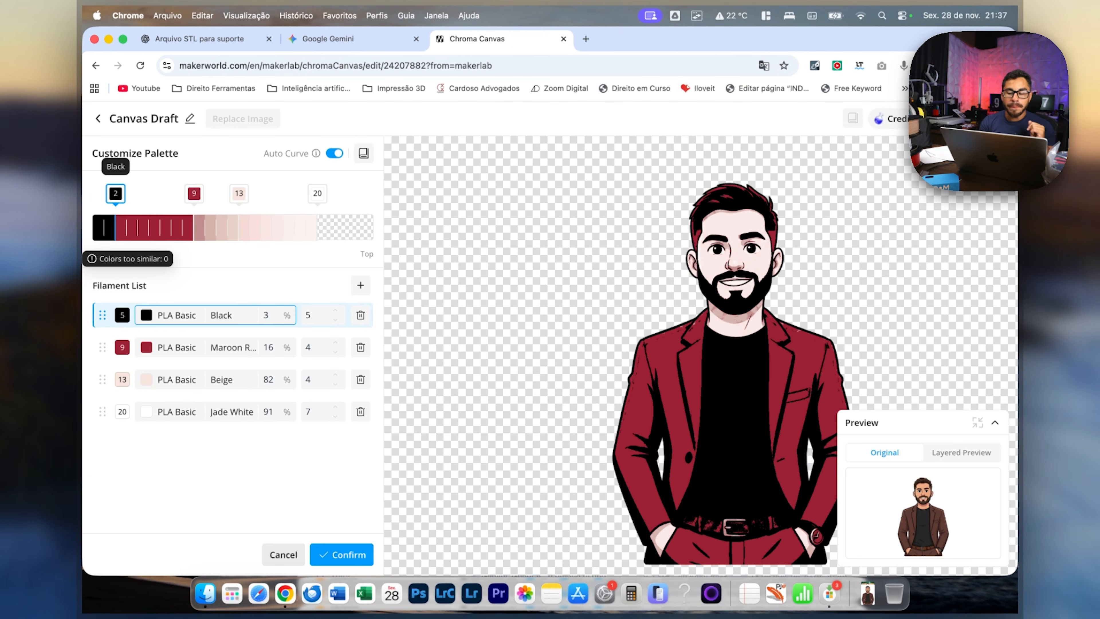
left_click_drag(115, 193, 104, 193)
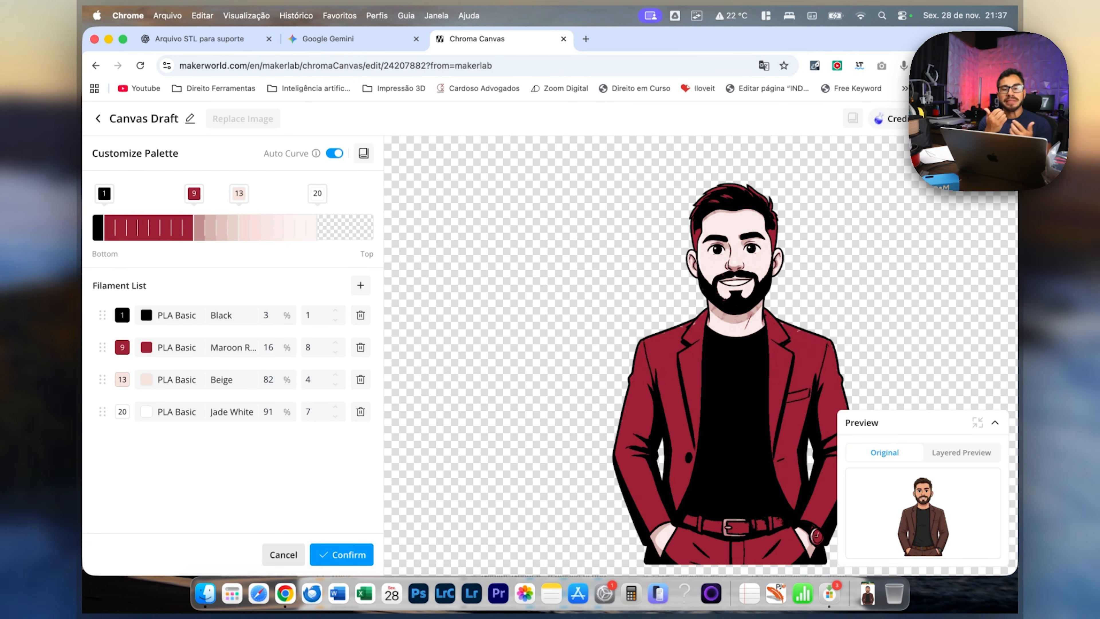
mouse_move(194, 194)
left_mouse_down()
mouse_move(126, 194)
mouse_move(262, 193)
mouse_move(172, 193)
left_mouse_up()
left_click_drag(239, 194, 318, 193)
mouse_move(239, 193)
left_mouse_down()
mouse_move(362, 194)
mouse_move(206, 193)
left_mouse_up()
mouse_move(183, 194)
left_mouse_down()
mouse_move(217, 193)
mouse_move(160, 193)
mouse_move(182, 193)
left_mouse_up()
left_click(104, 194)
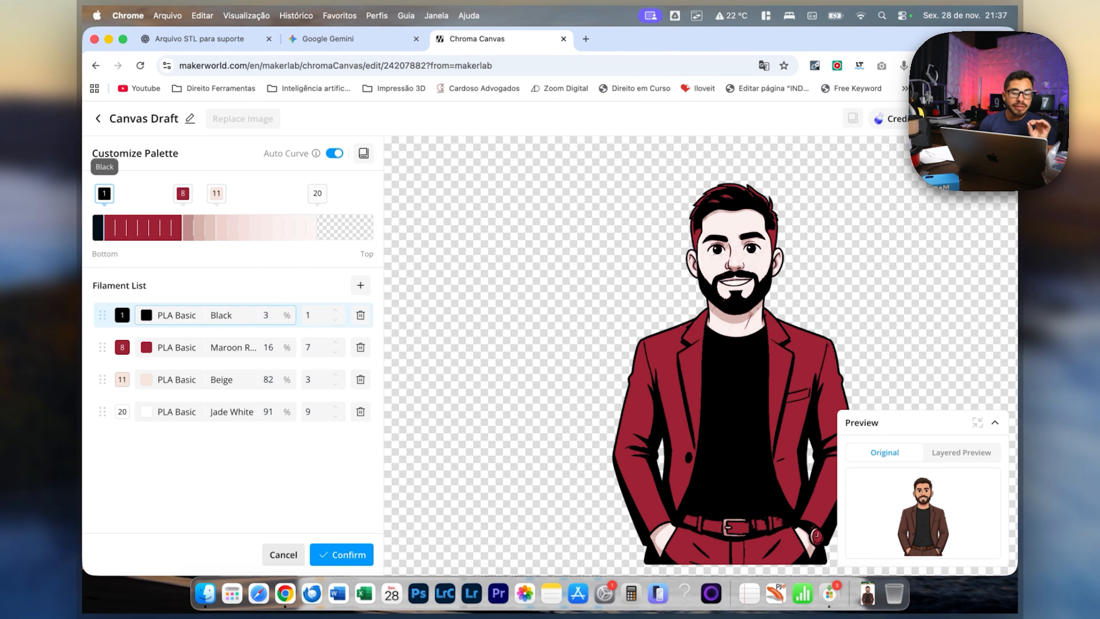
mouse_move(104, 193)
left_mouse_down()
mouse_move(127, 193)
mouse_move(104, 194)
left_mouse_up()
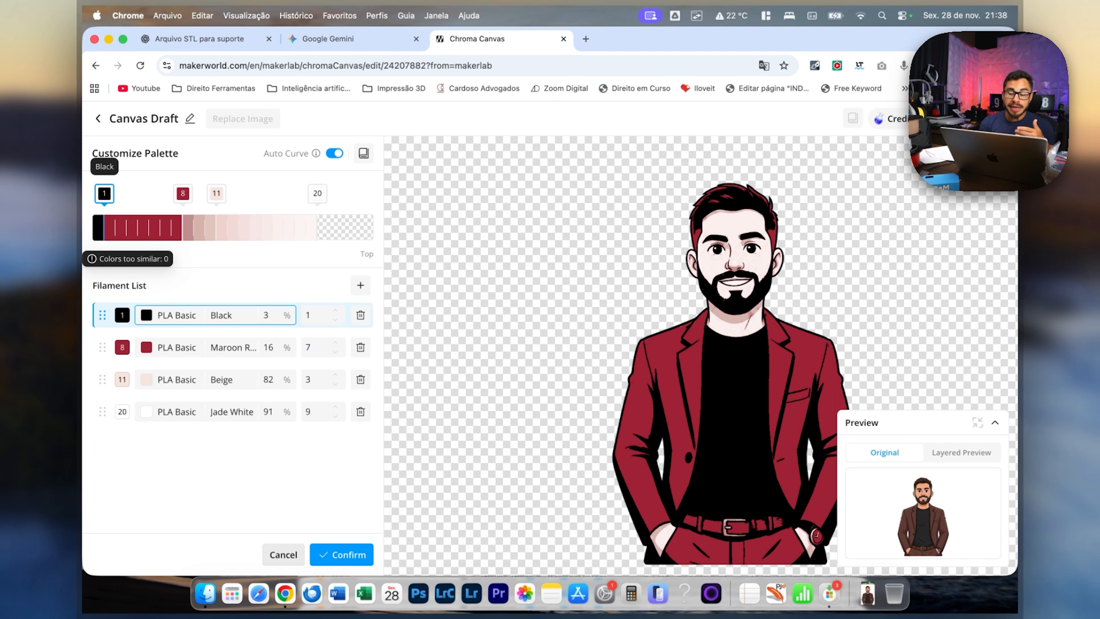
Move the Beige stop to layer 18, check the result on the portrait and save the custom palette.
mouse_move(182, 193)
left_mouse_down()
mouse_move(116, 193)
mouse_move(362, 194)
mouse_move(306, 193)
mouse_move(317, 193)
left_mouse_up()
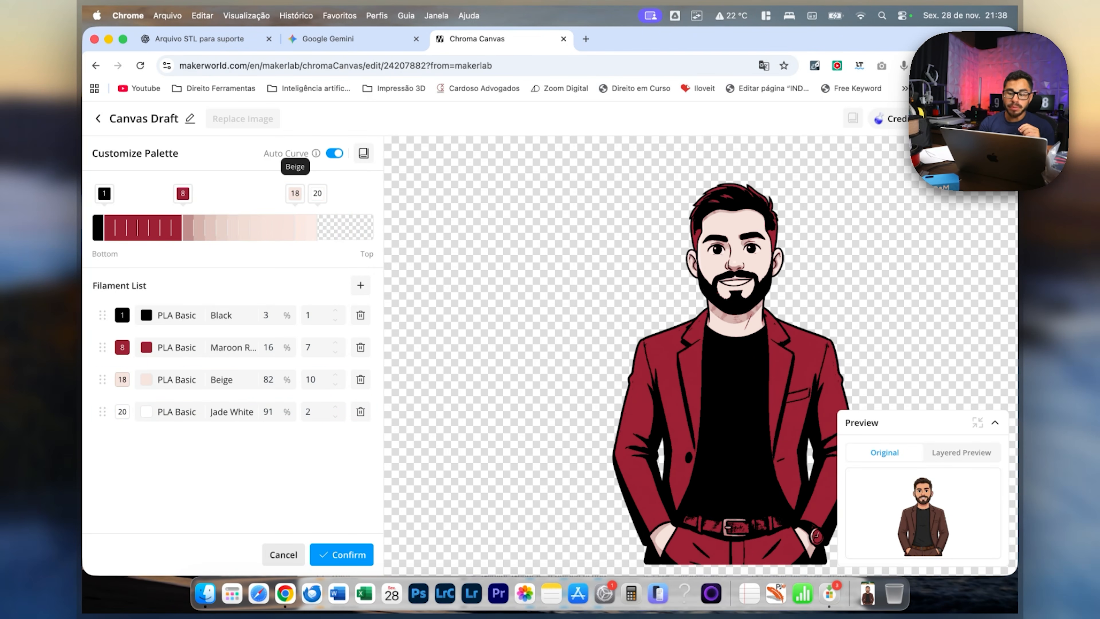
scroll(735, 356, "up", 10)
scroll(735, 356, "down", 10)
scroll(735, 356, "up", 10)
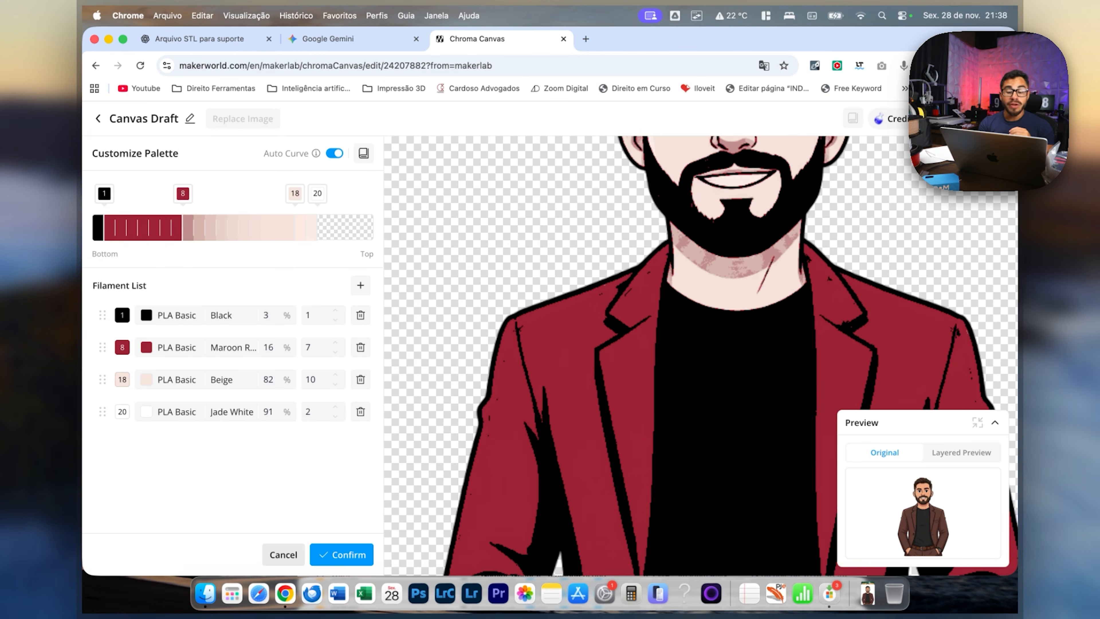
left_click(341, 555)
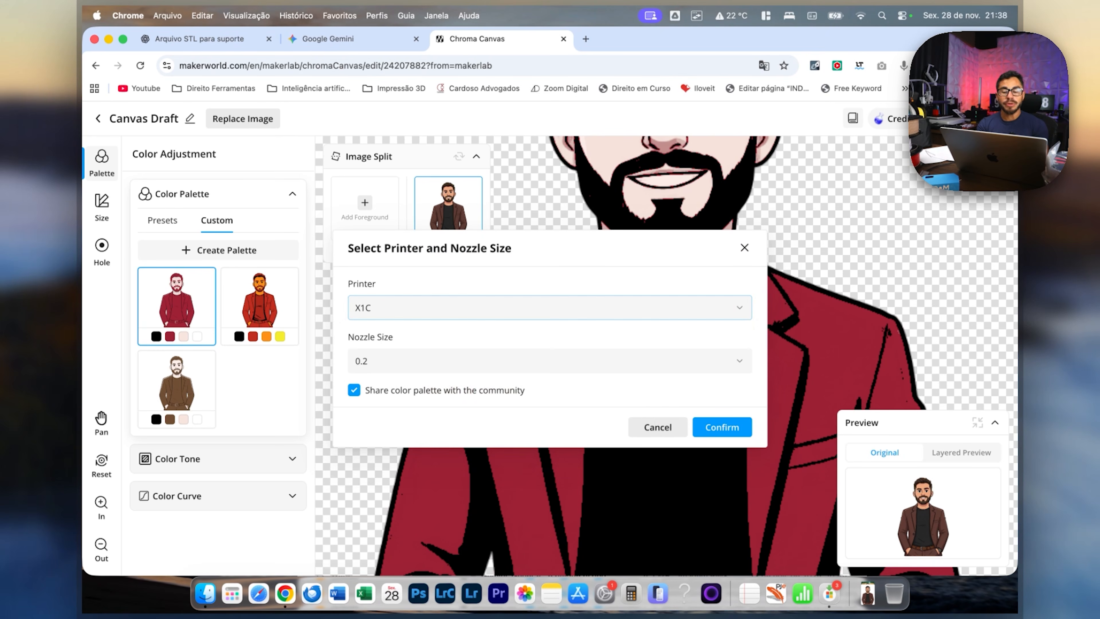
Choose the A1 printer with a 0.4 nozzle and generate the Chroma Canvas design.
left_click(550, 307)
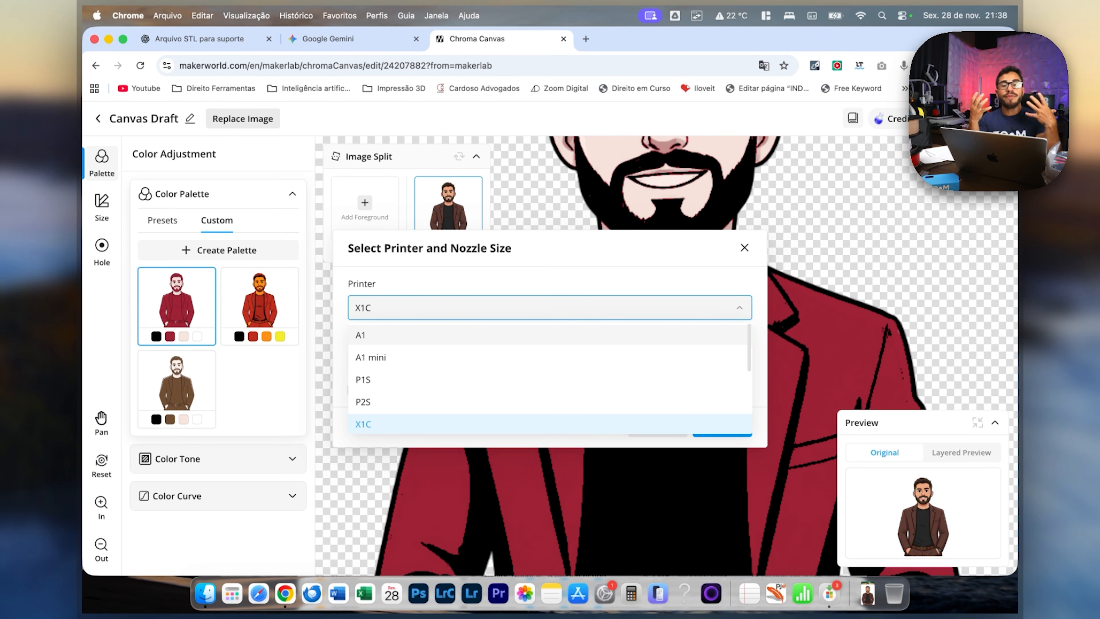
left_click(360, 334)
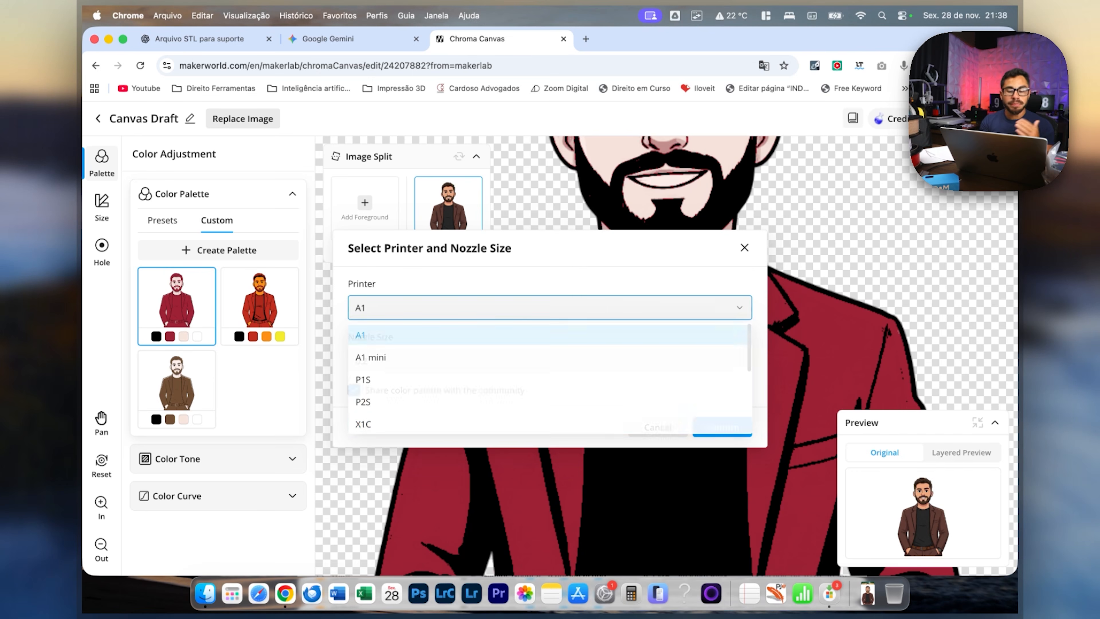
left_click(550, 360)
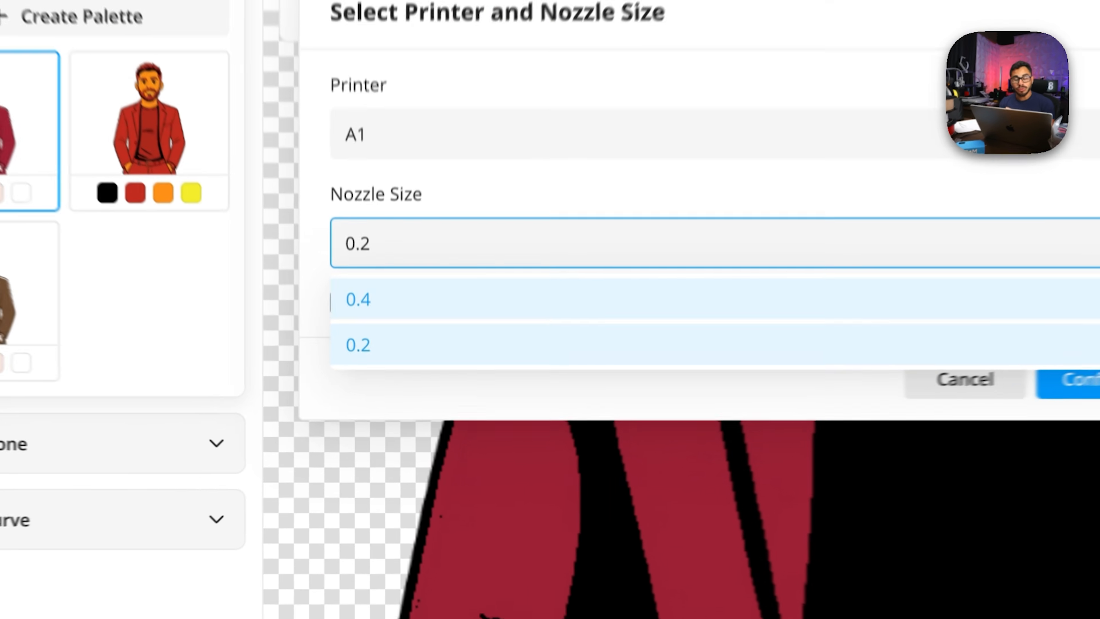
left_click(349, 389)
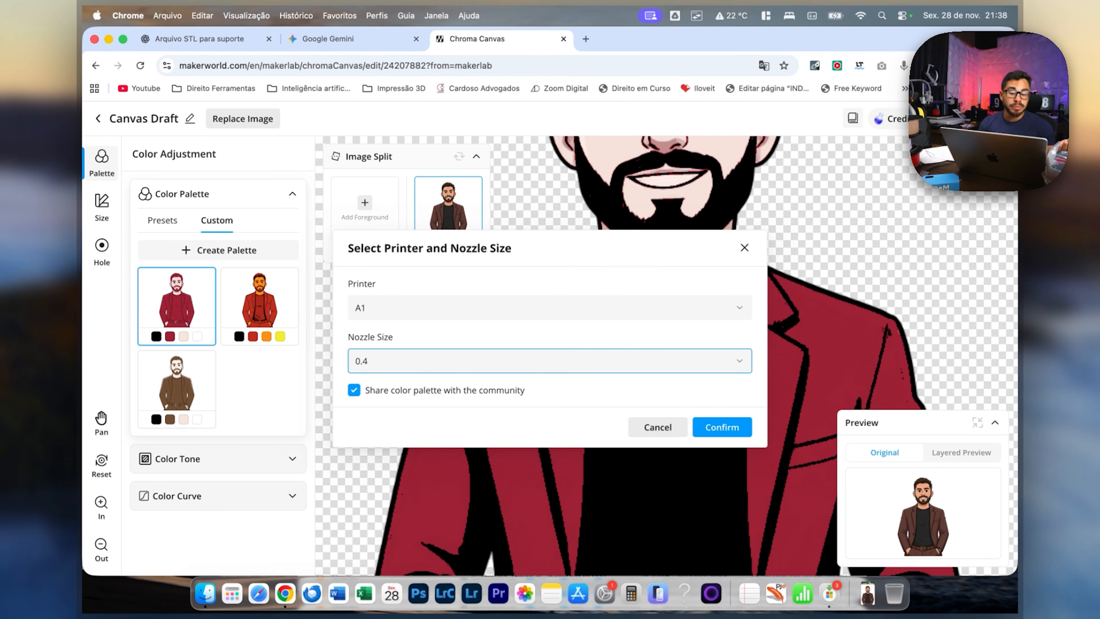
left_click(529, 362)
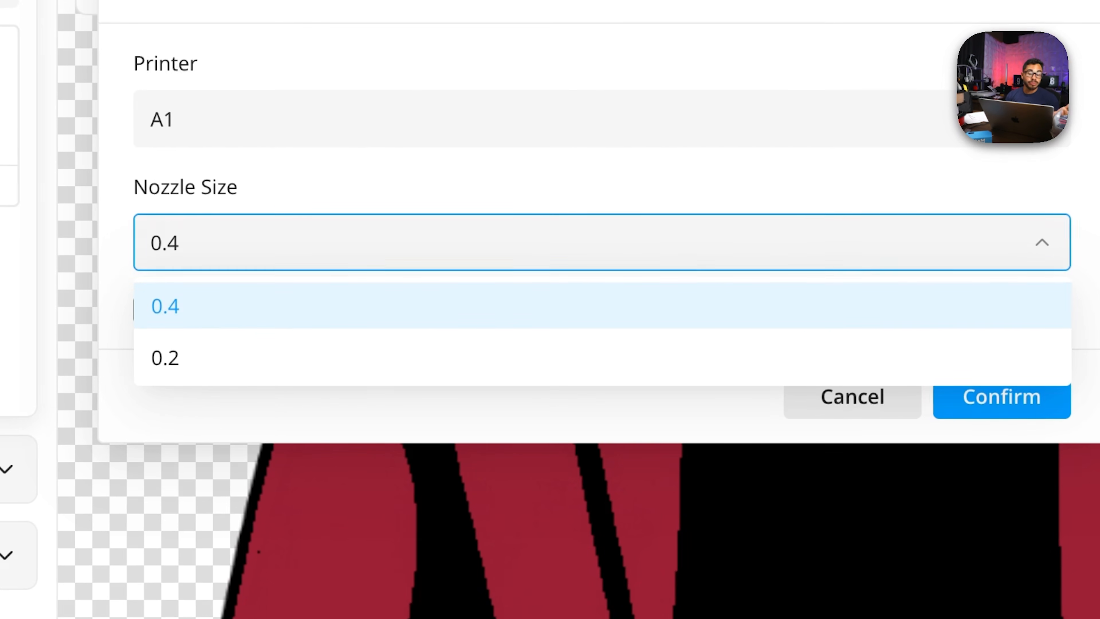
key("Escape")
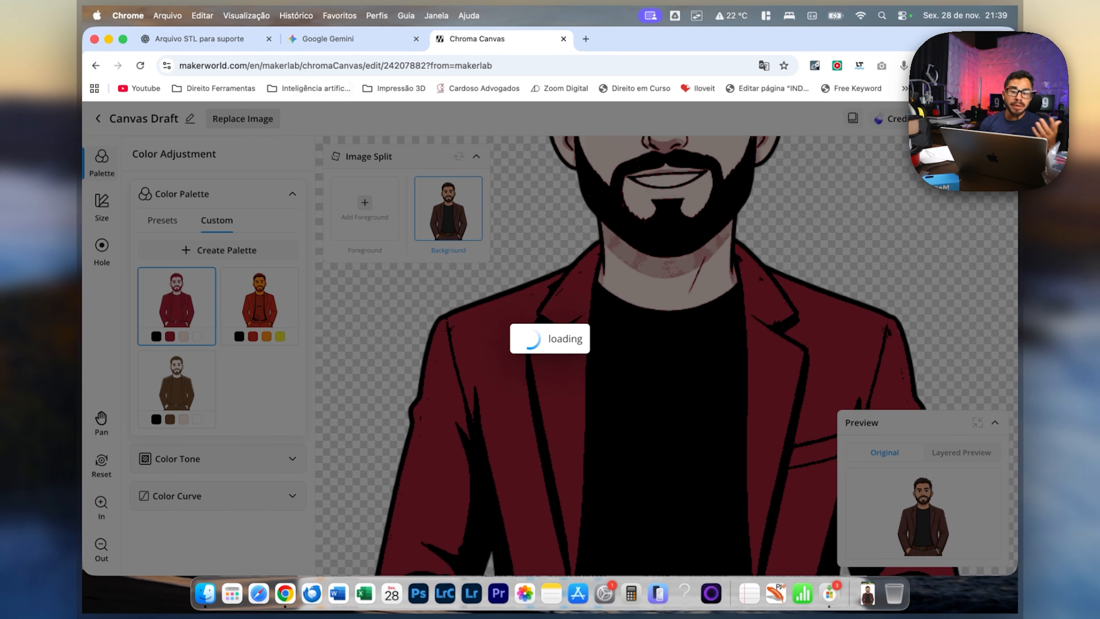
Open the earlier draft of the photo portrait from the Chroma Canvas project list in a second browser tab.
left_click(96, 65, "super")
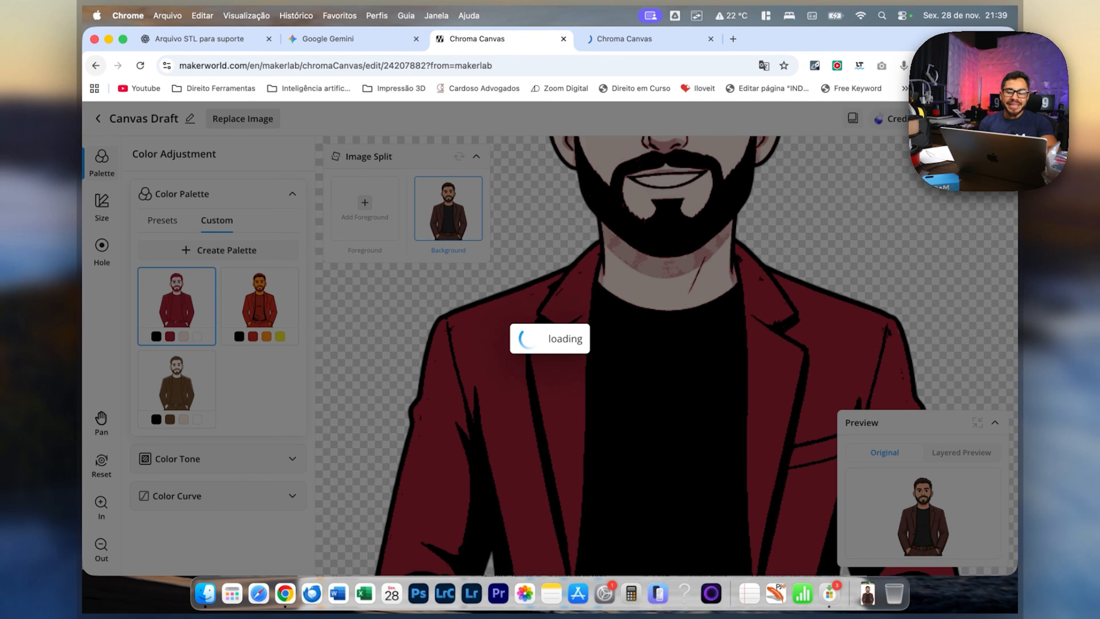
key("ctrl+Tab")
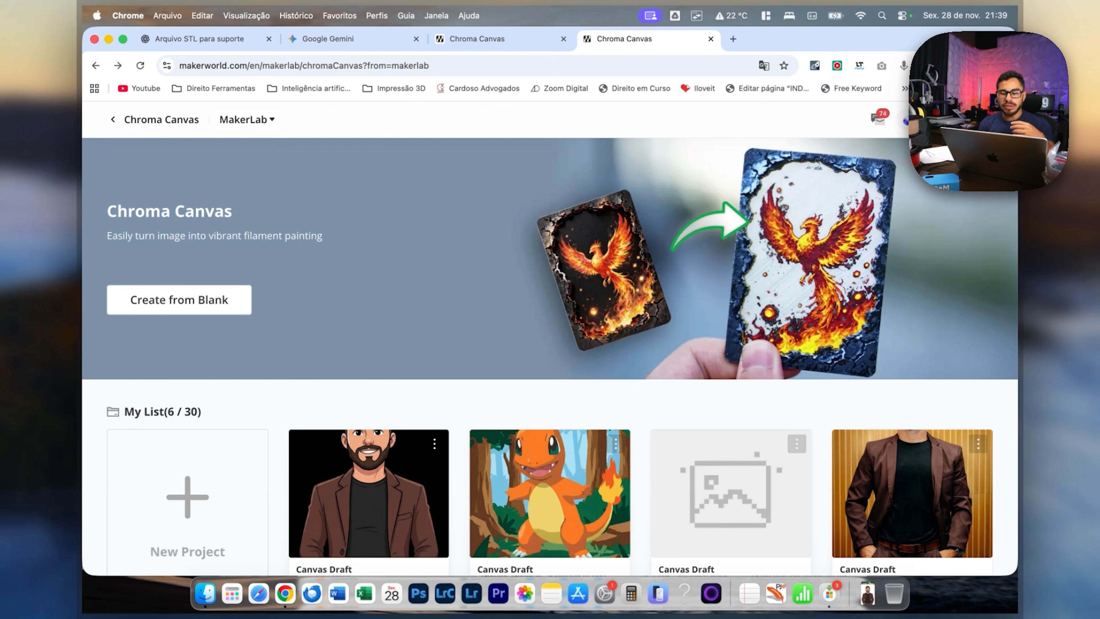
scroll(550, 359, "down", 1)
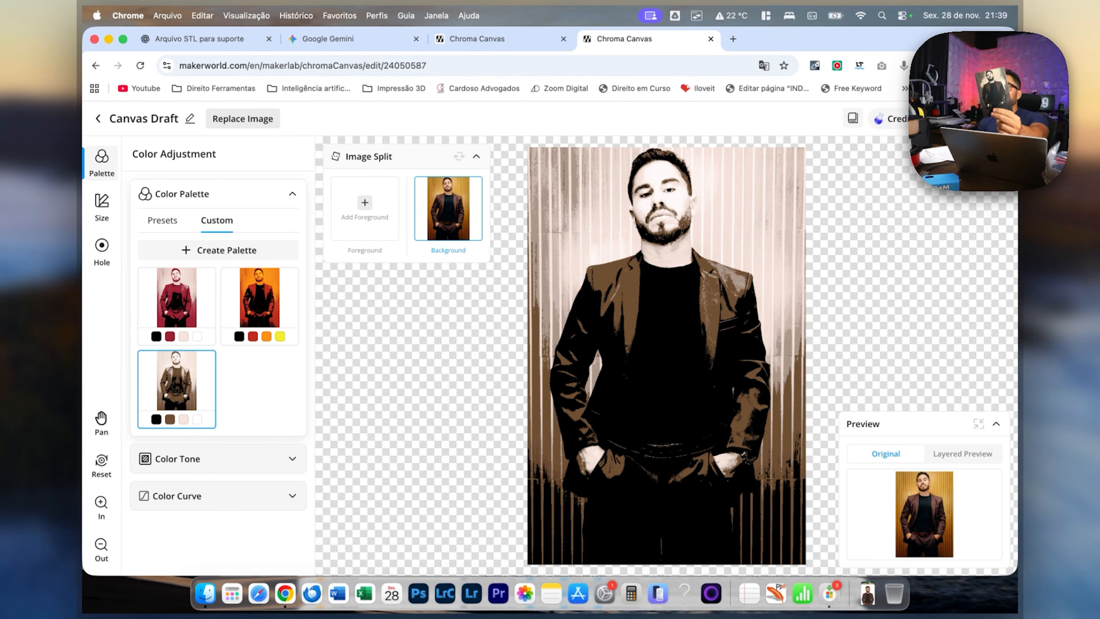
left_click(205, 593)
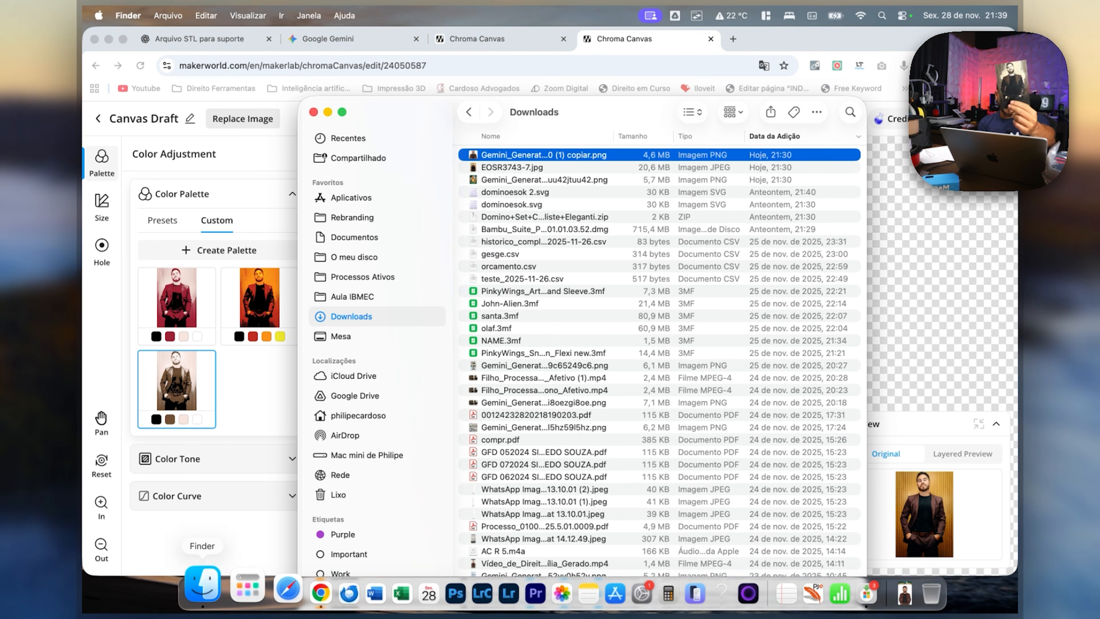
key("super+Tab")
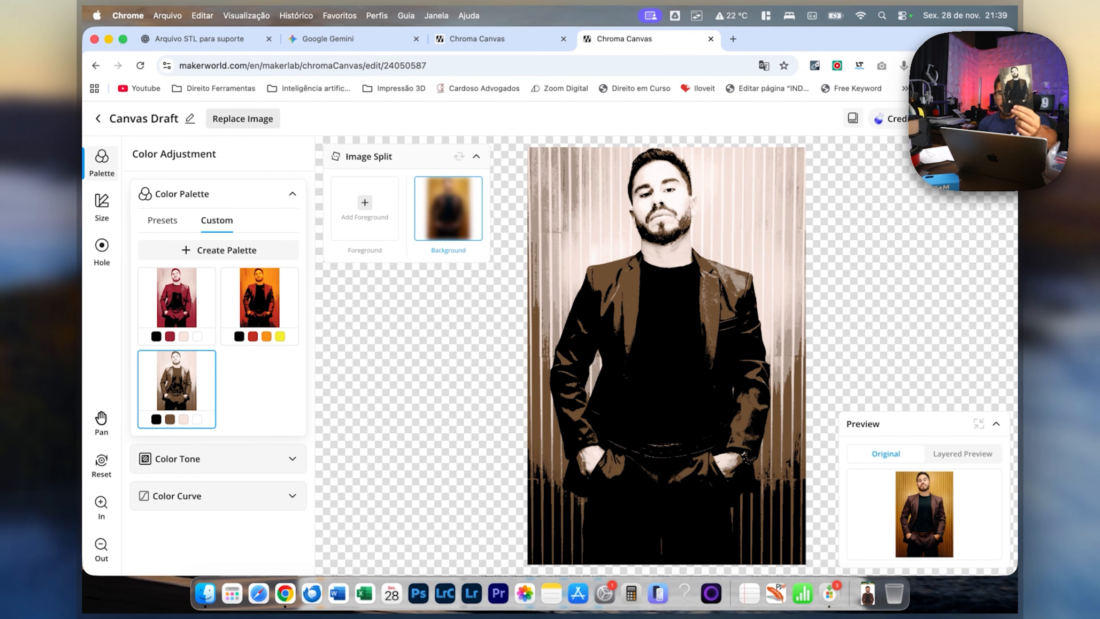
mouse_move(418, 156)
left_mouse_down()
mouse_move(457, 208)
mouse_move(410, 152)
left_mouse_up()
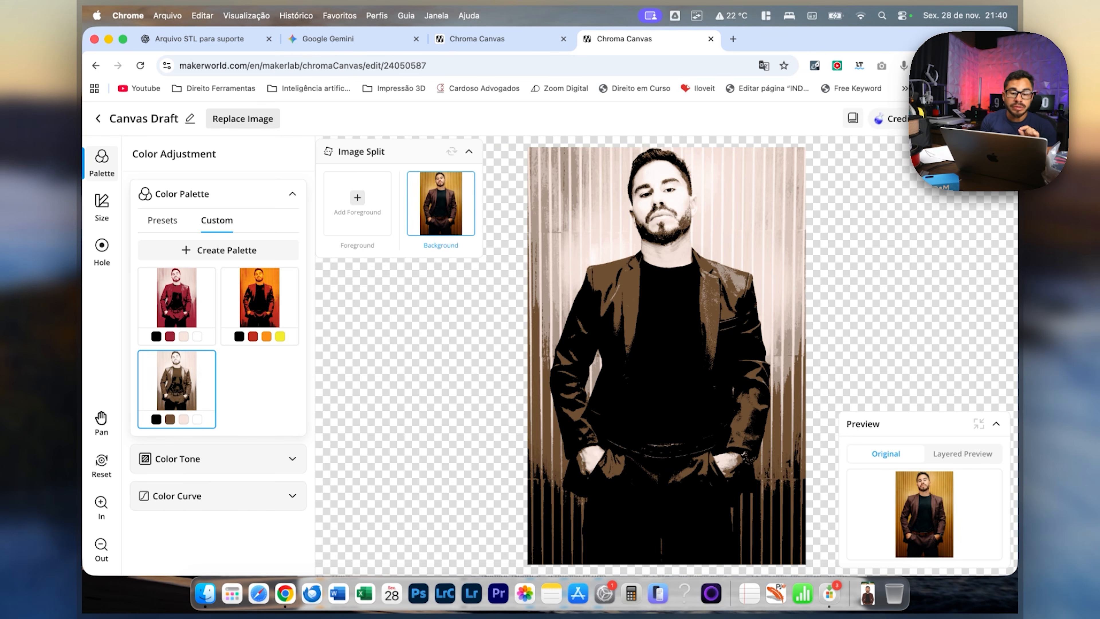
Edit the photo draft's palette, moving the stops to layer 5 for Black, 15 for Cocoa Brown and 27 for Beige.
left_click(178, 399)
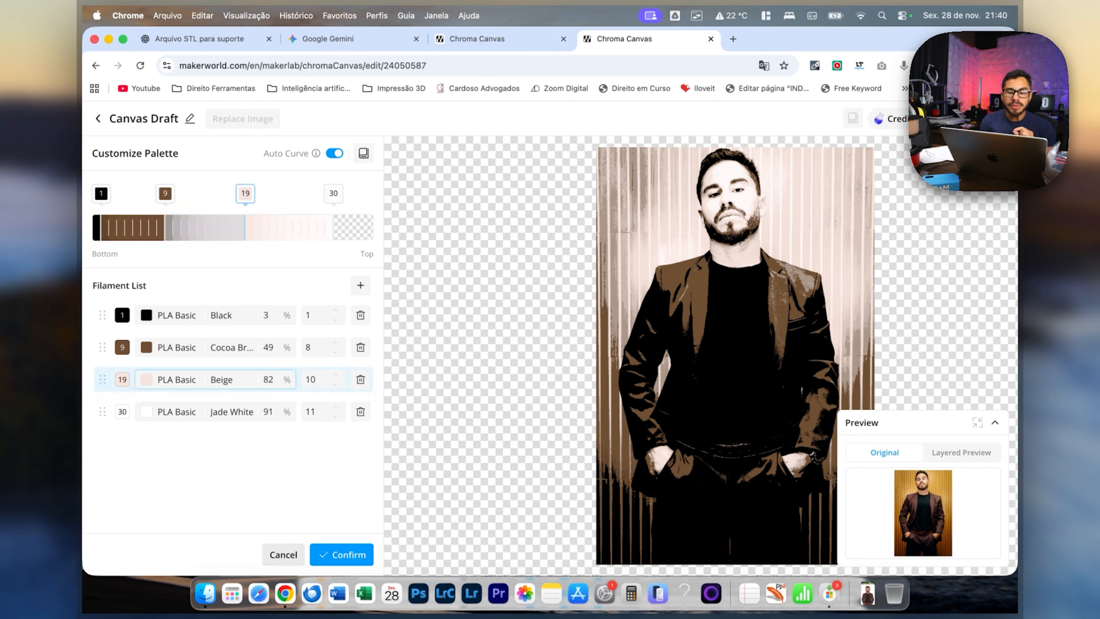
left_click_drag(101, 193, 213, 193)
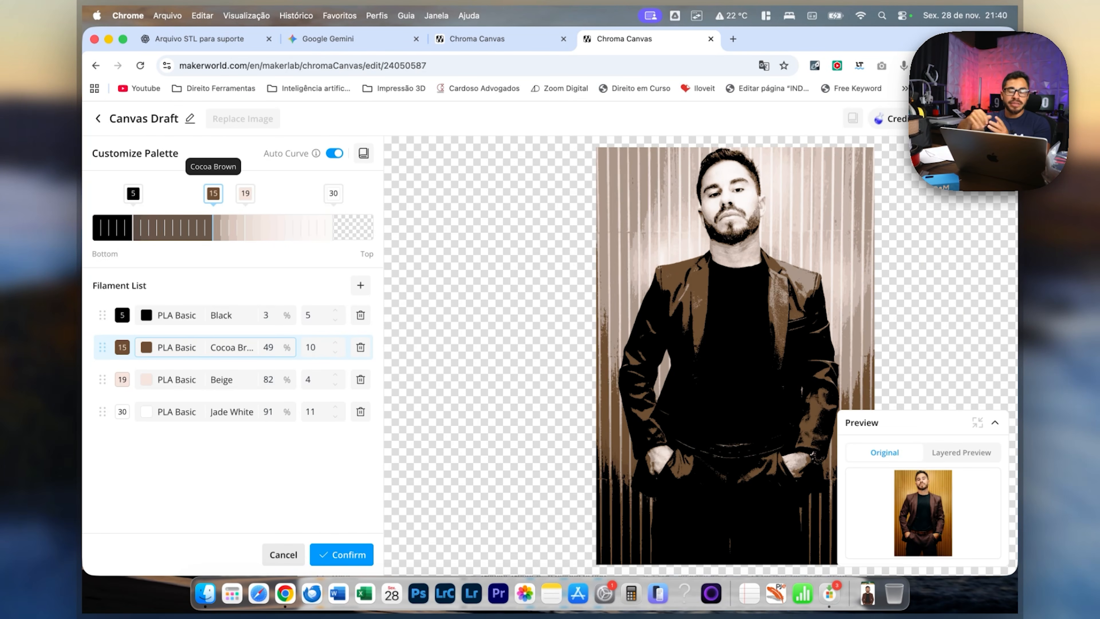
left_click_drag(245, 193, 309, 193)
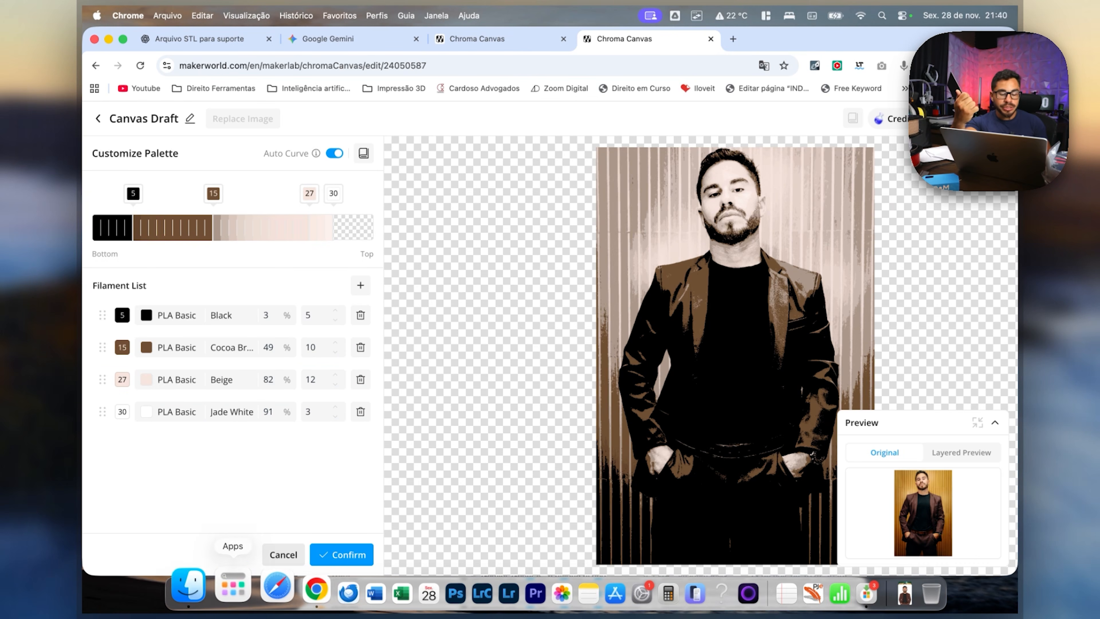
Compare the Gemini cartoon PNG with the original photo EOSR3743-7.jpg in the Downloads folder's file preview.
left_click(205, 593)
left_click_drag(519, 154, 489, 182)
key("space")
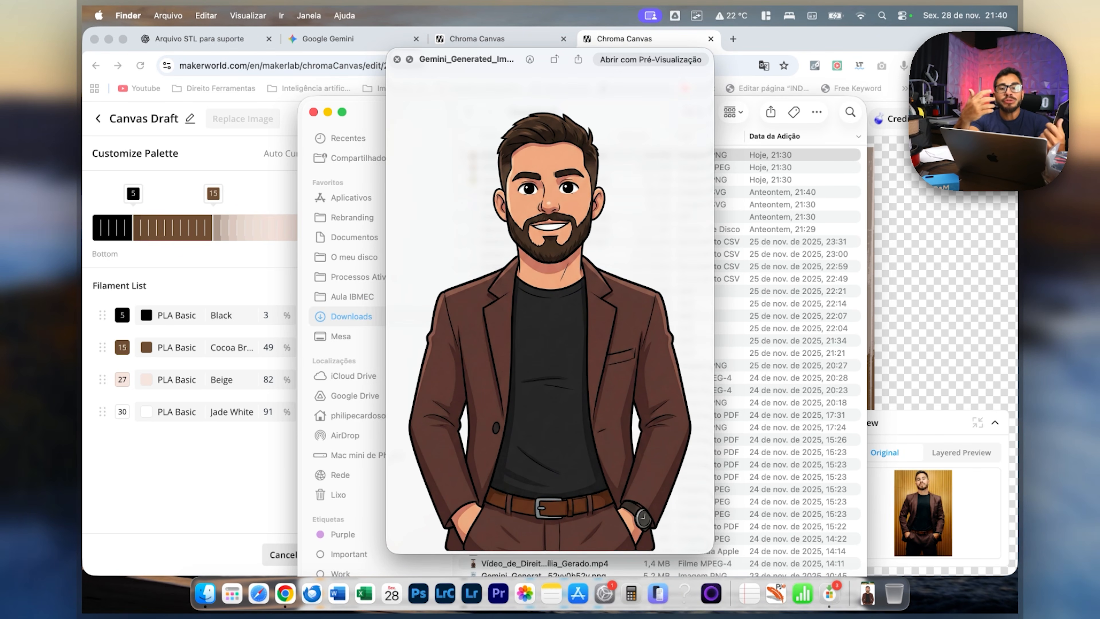
key("Down")
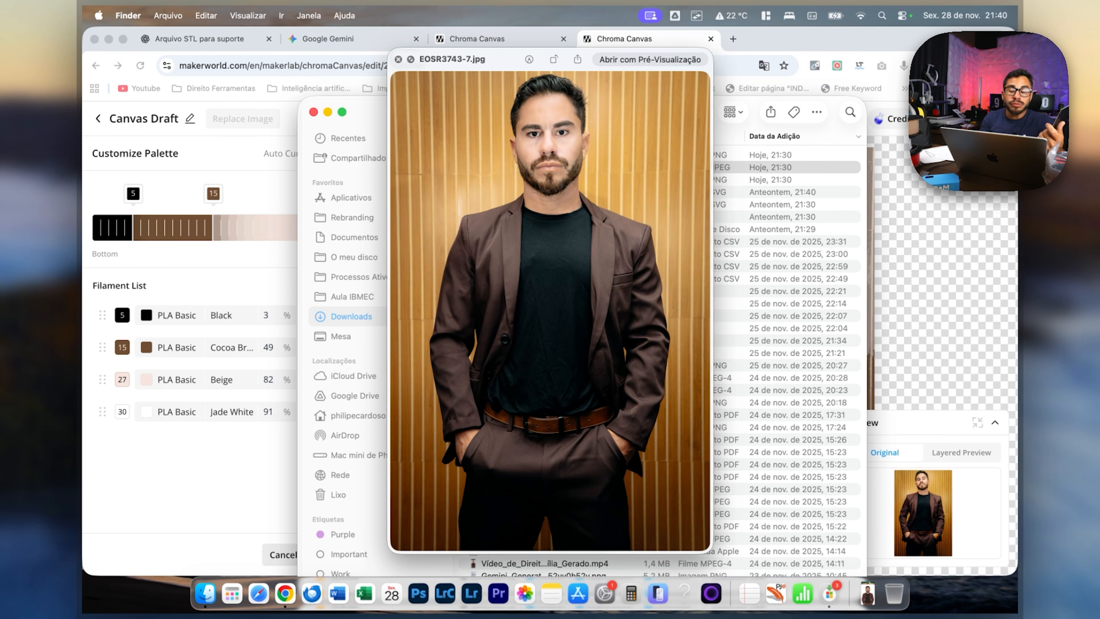
key("Up")
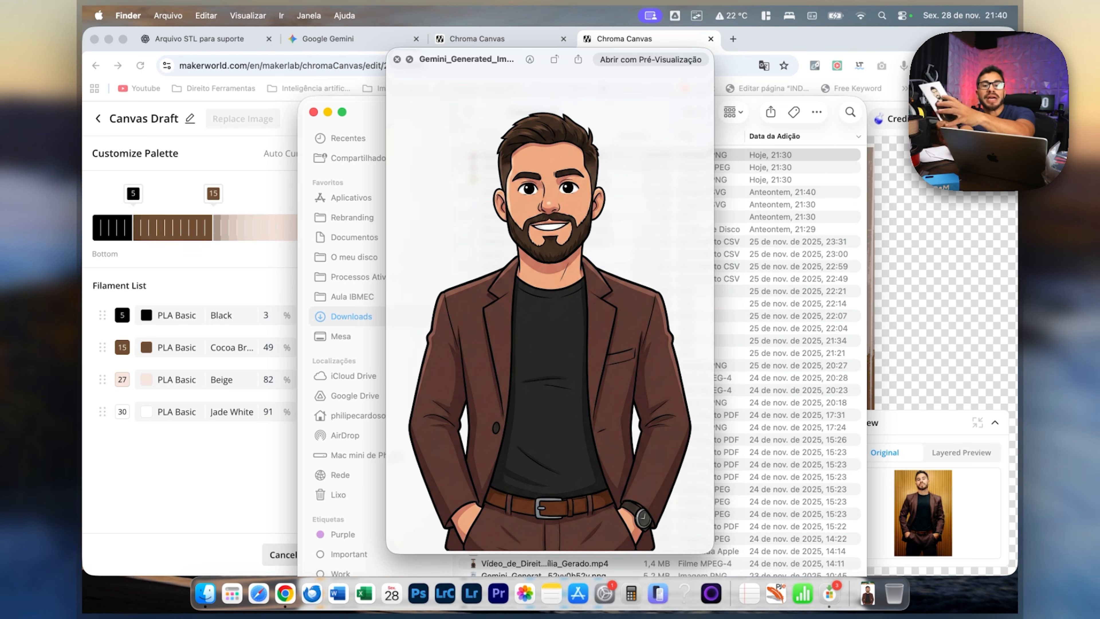
key("super+Tab")
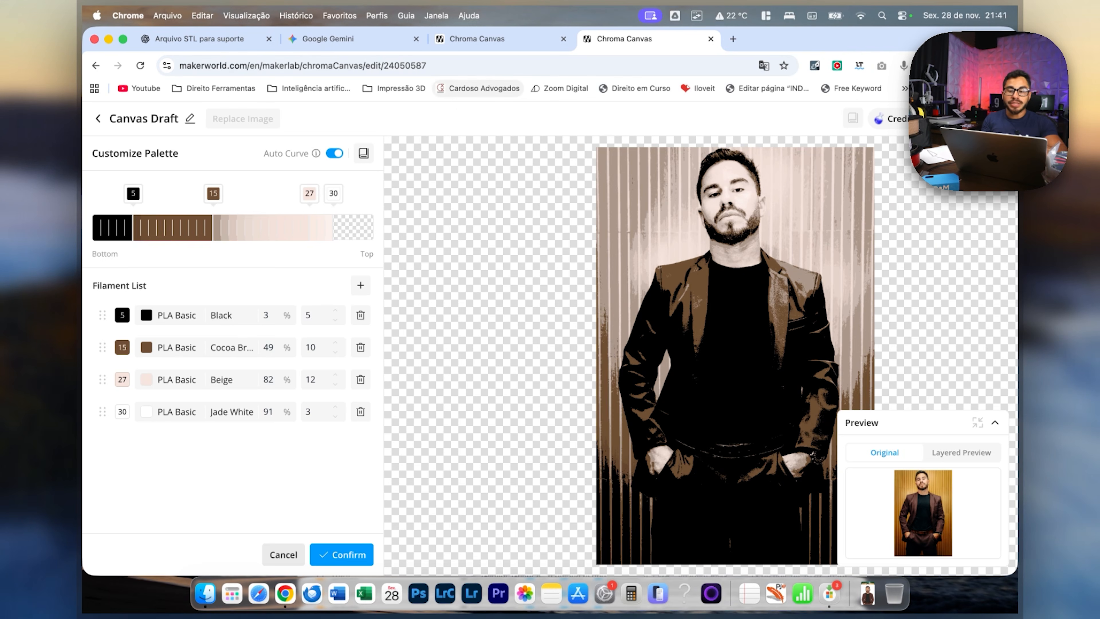
Download the finished cartoon design from Chroma Canvas and load Canvas Draft.3mf in Bambu Studio.
left_click(476, 38)
left_click(714, 523)
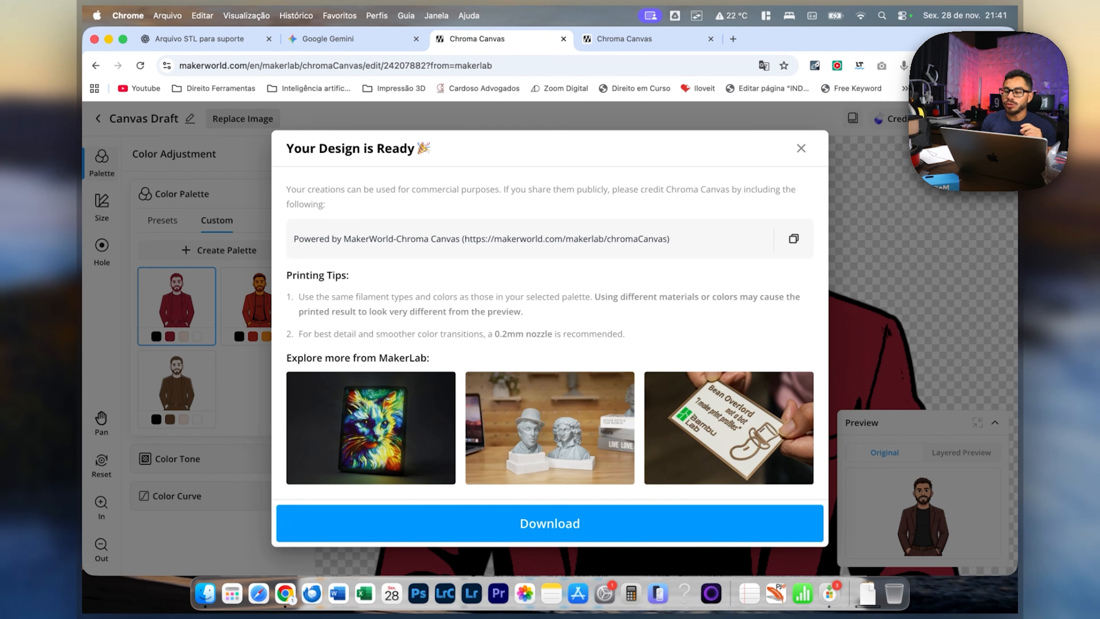
left_click(912, 123)
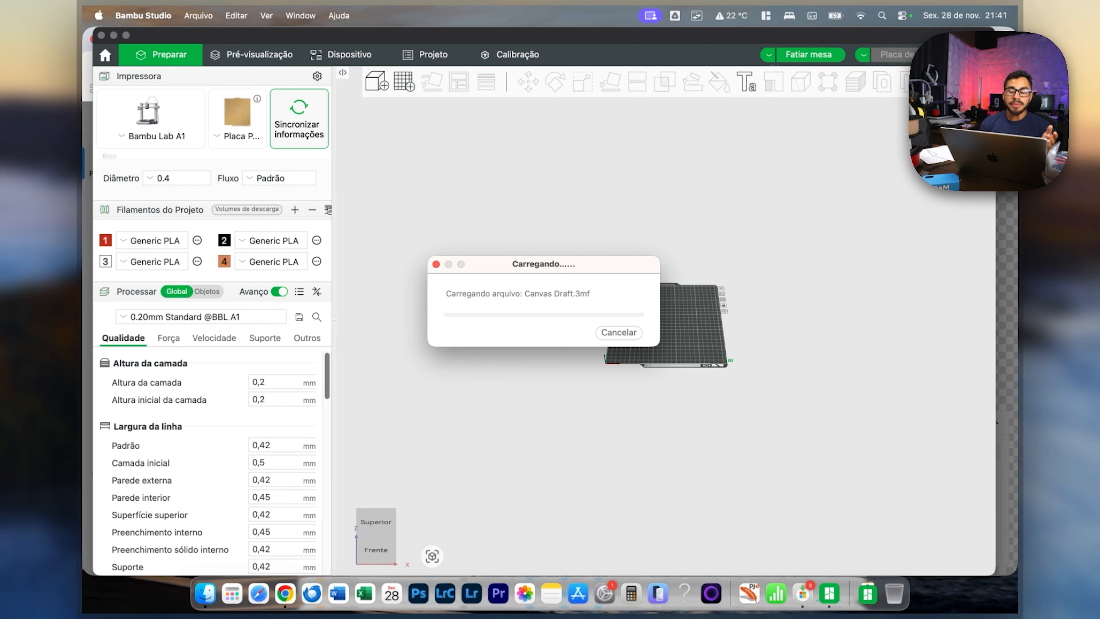
left_click(732, 375)
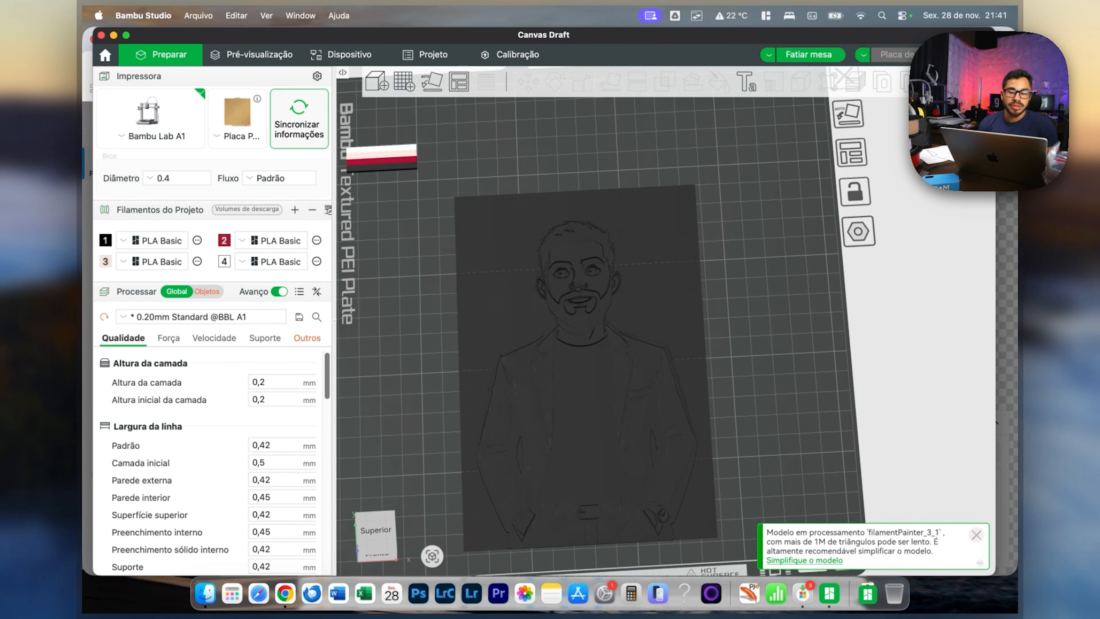
Slice the portrait plate and examine in the preview how the filament colours build up layer by layer.
left_click(251, 55)
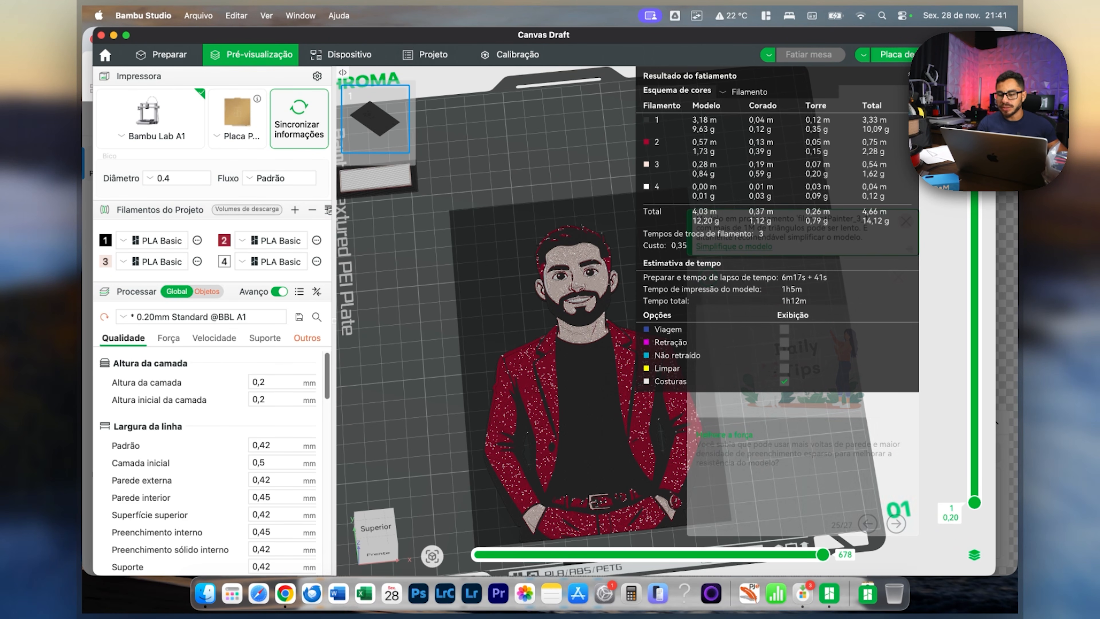
left_click_drag(975, 139, 974, 406)
scroll(996, 422, "up", 3)
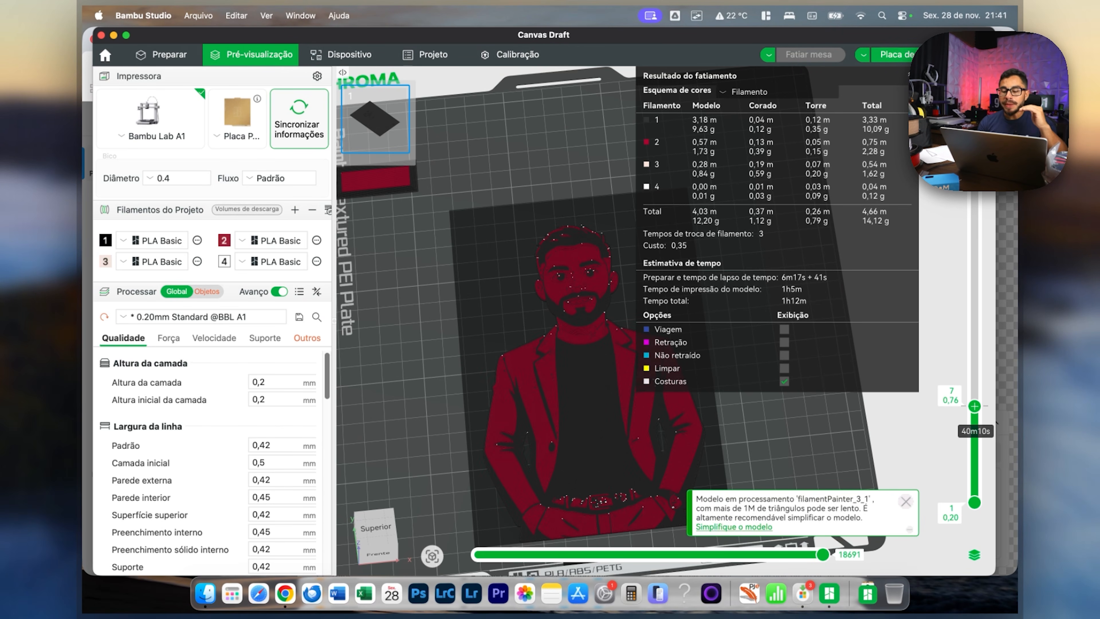
scroll(996, 422, "up", 8)
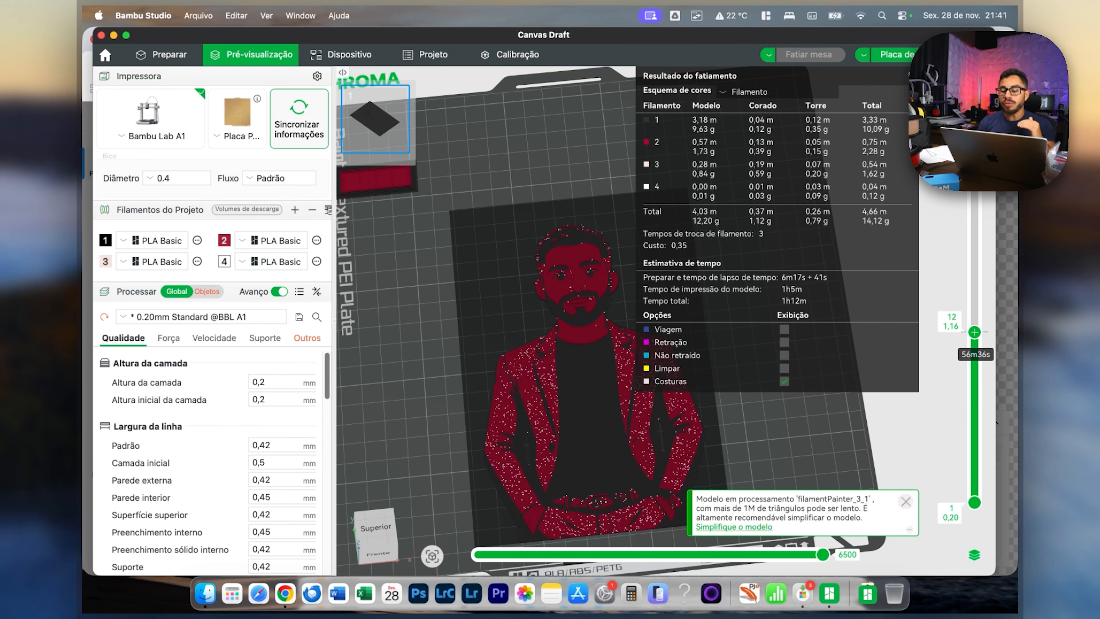
scroll(996, 422, "up", 10)
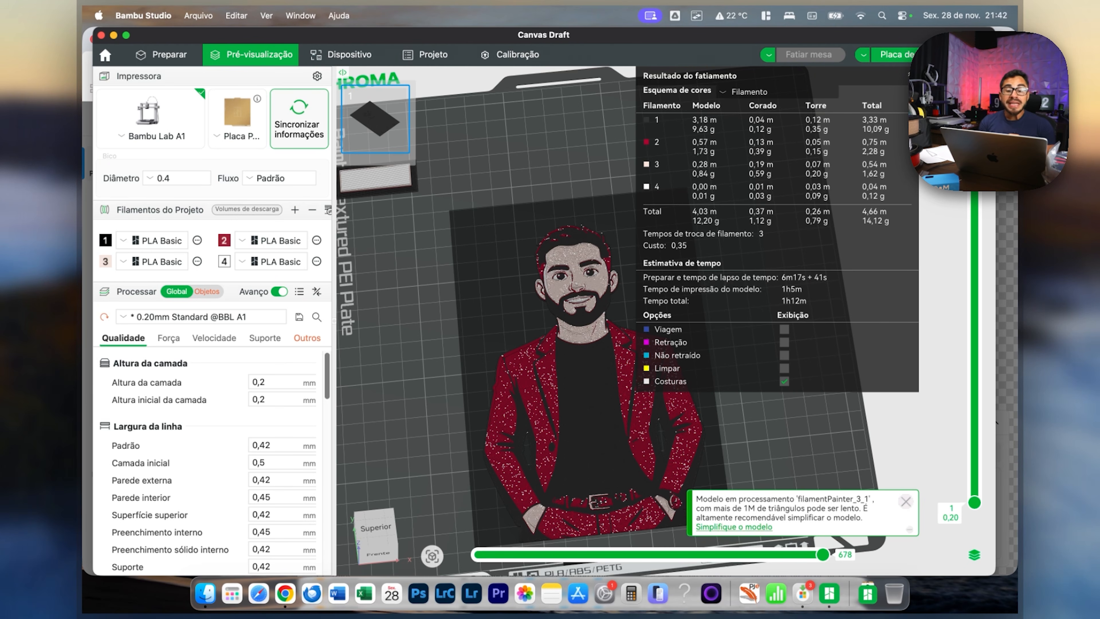
Try scaling the portrait model uniformly to an X size of 100 mm in the preparation view.
key("super+1")
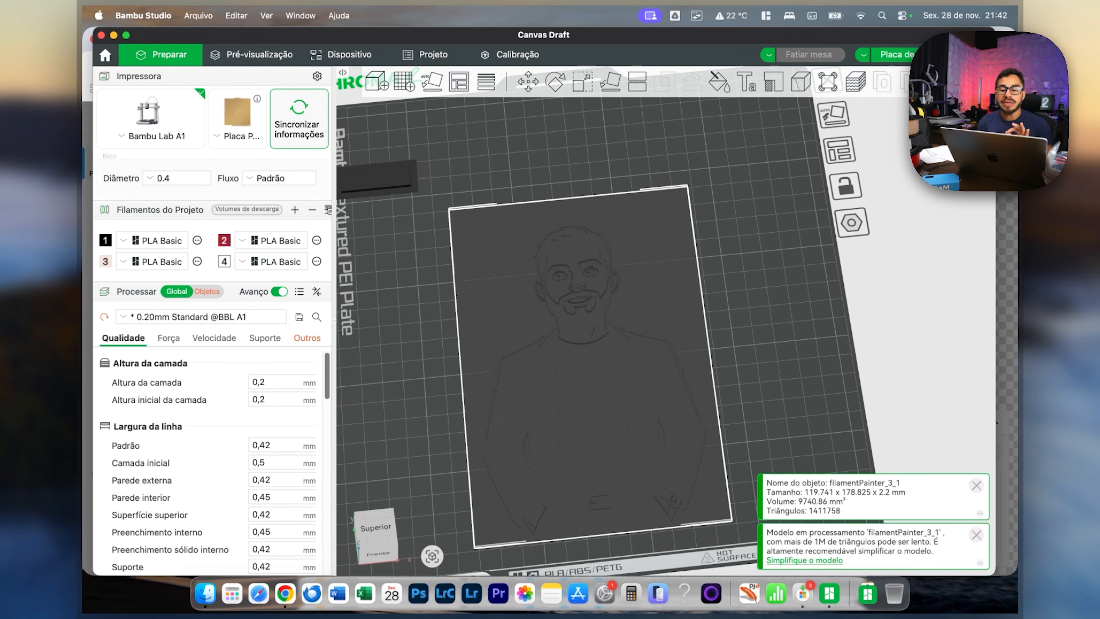
left_click(582, 81)
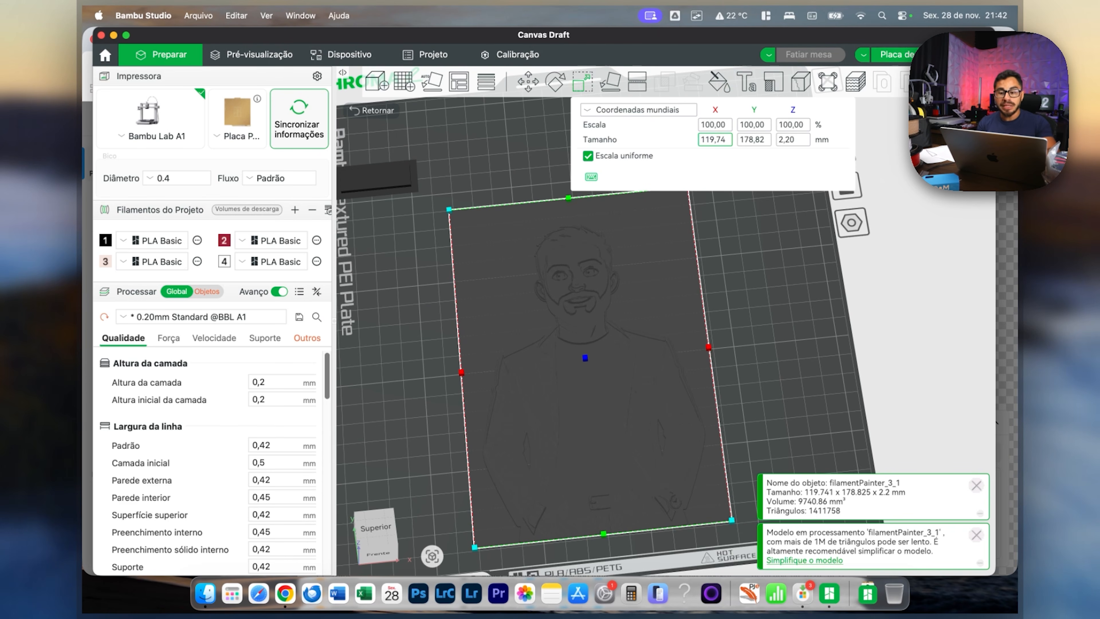
left_click(715, 139)
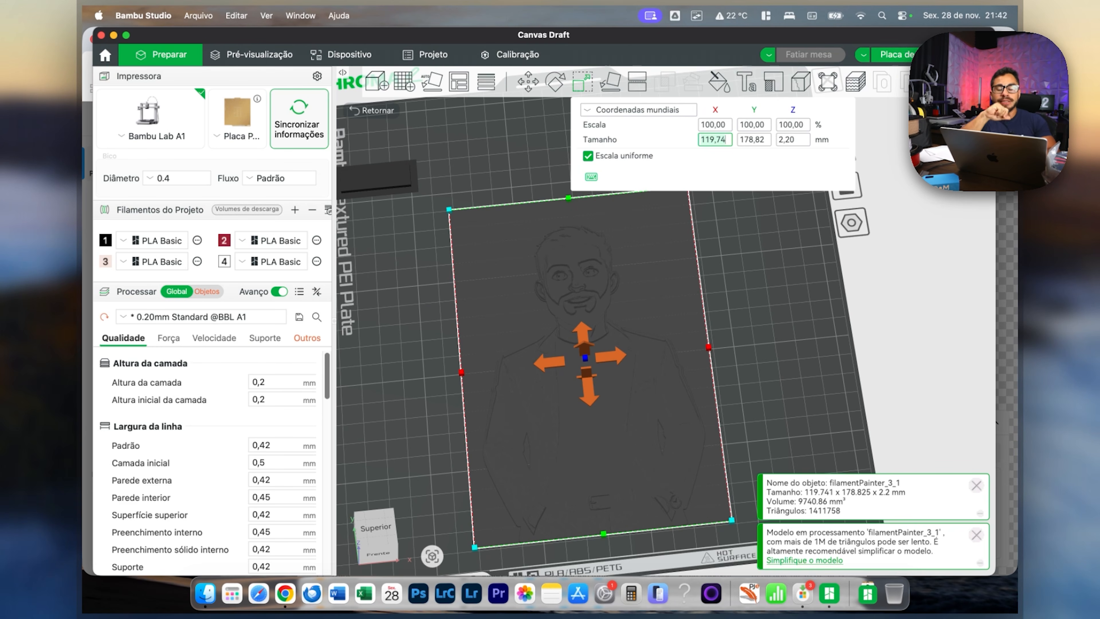
key("BackSpace")
key("BackSpace")
key("BackSpace")
key("BackSpace")
key("BackSpace")
key("BackSpace")
type("100")
key("Return")
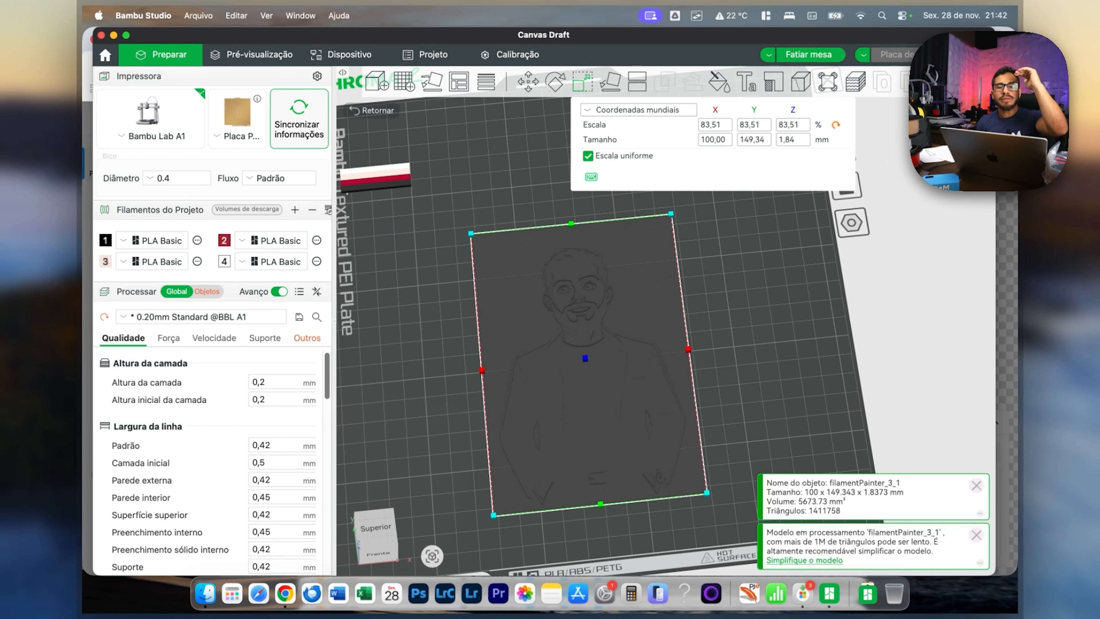
key("super+z")
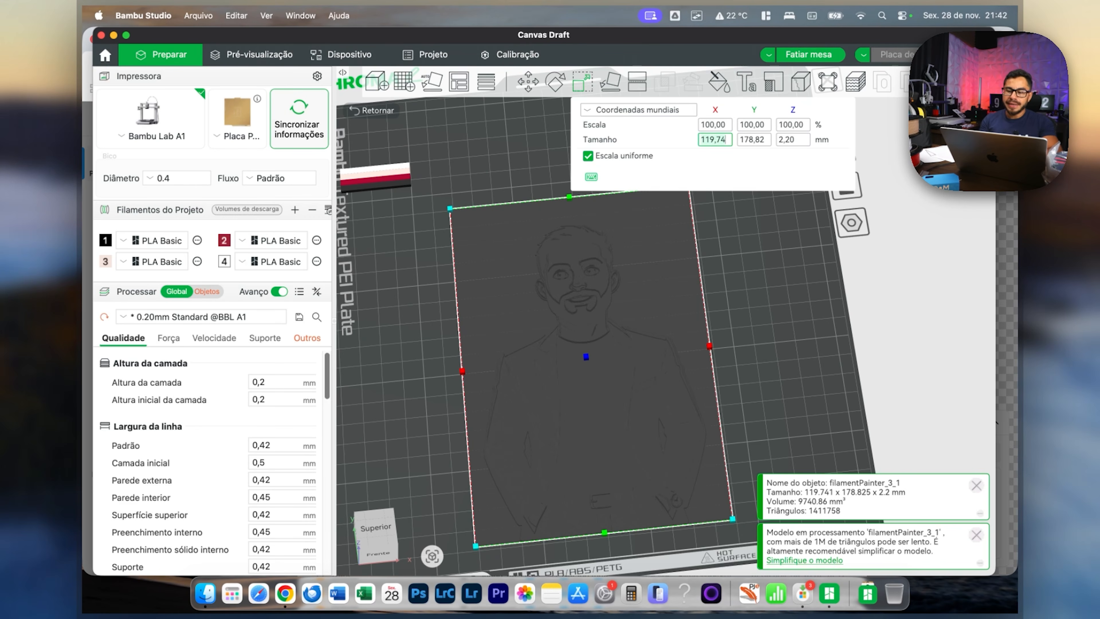
Repeat the uniform resize of the portrait to a 100 mm width and undo it.
left_click(714, 140)
type("100")
key("Return")
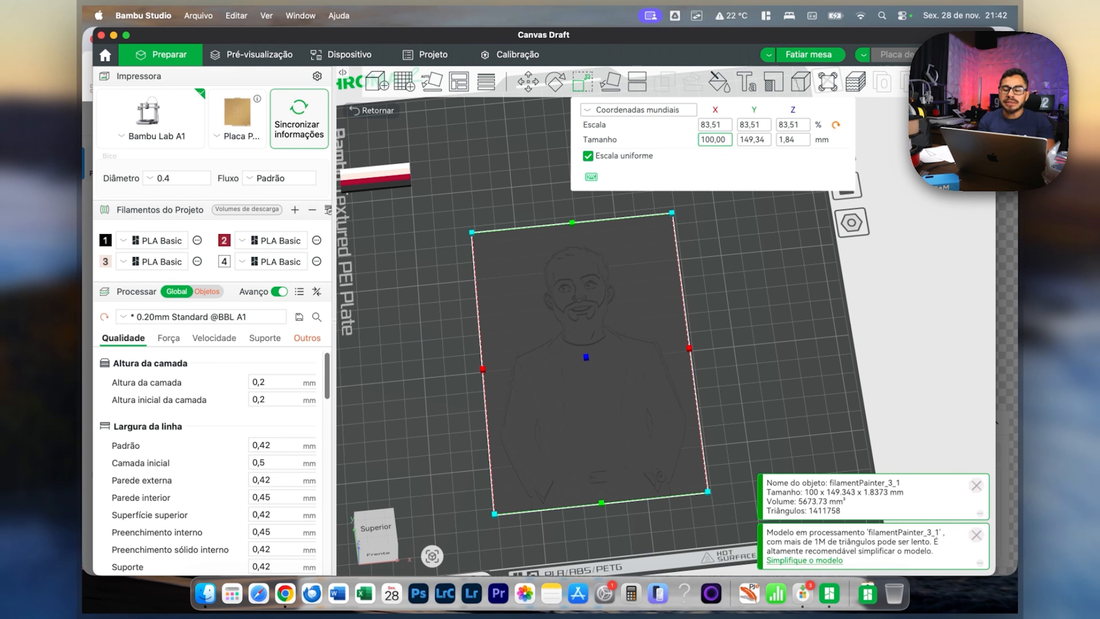
key("super+z")
Scale the portrait model uniformly to an X size of 50 mm.
left_click(795, 140)
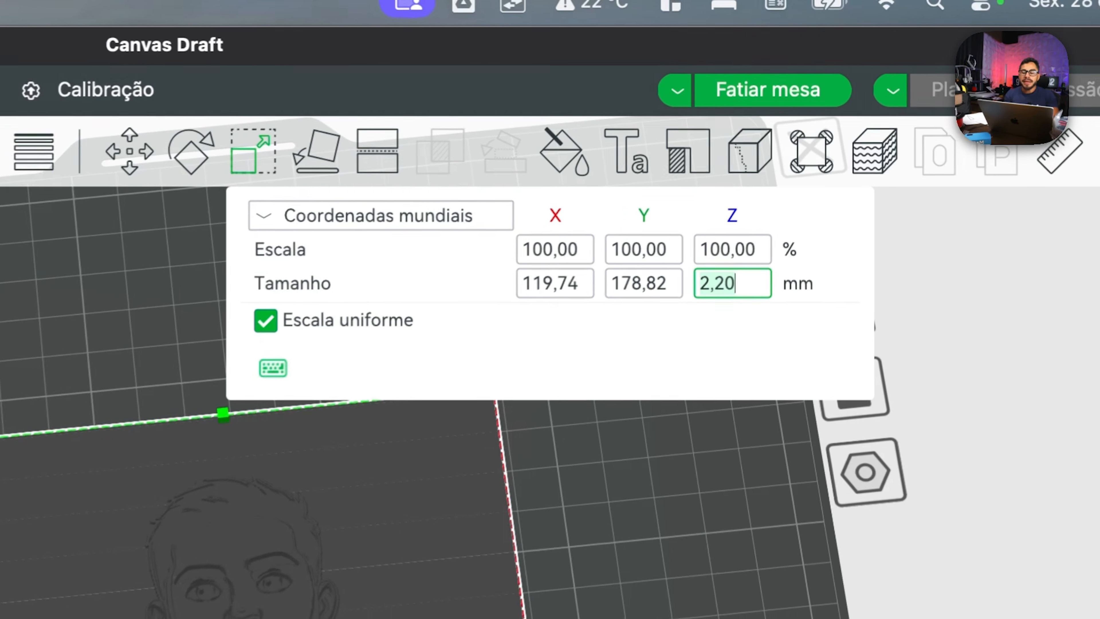
left_click(549, 288)
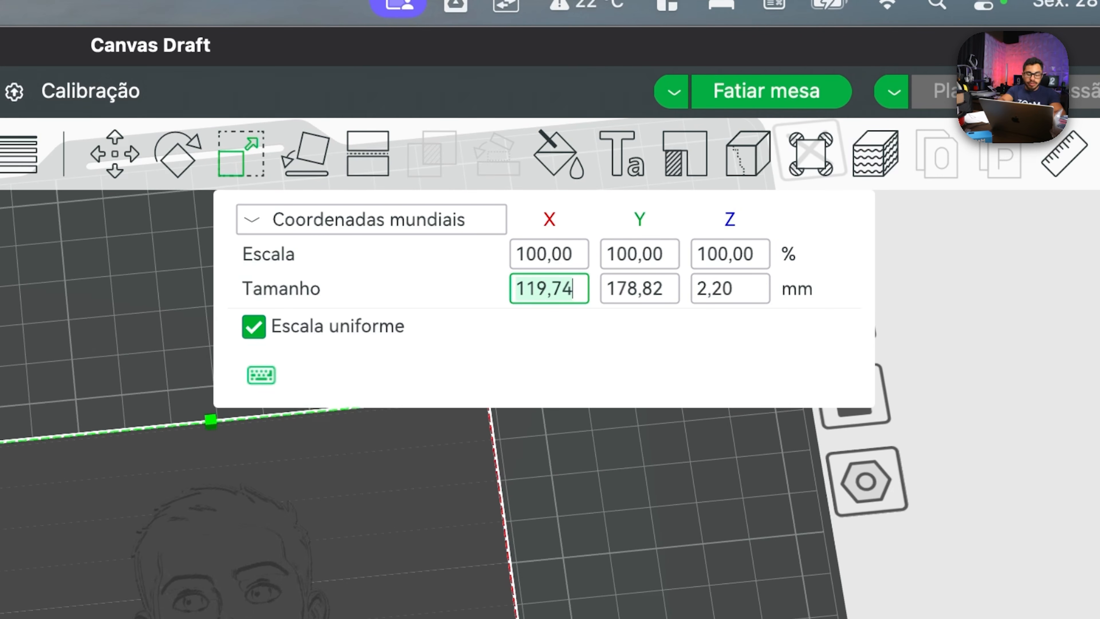
type("50")
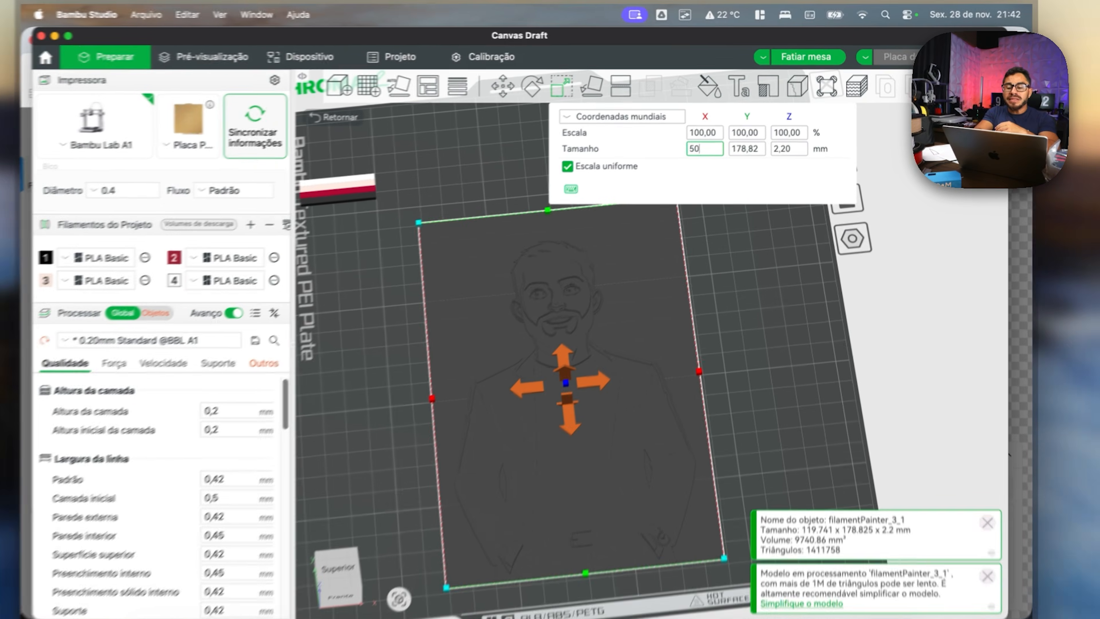
key("Return")
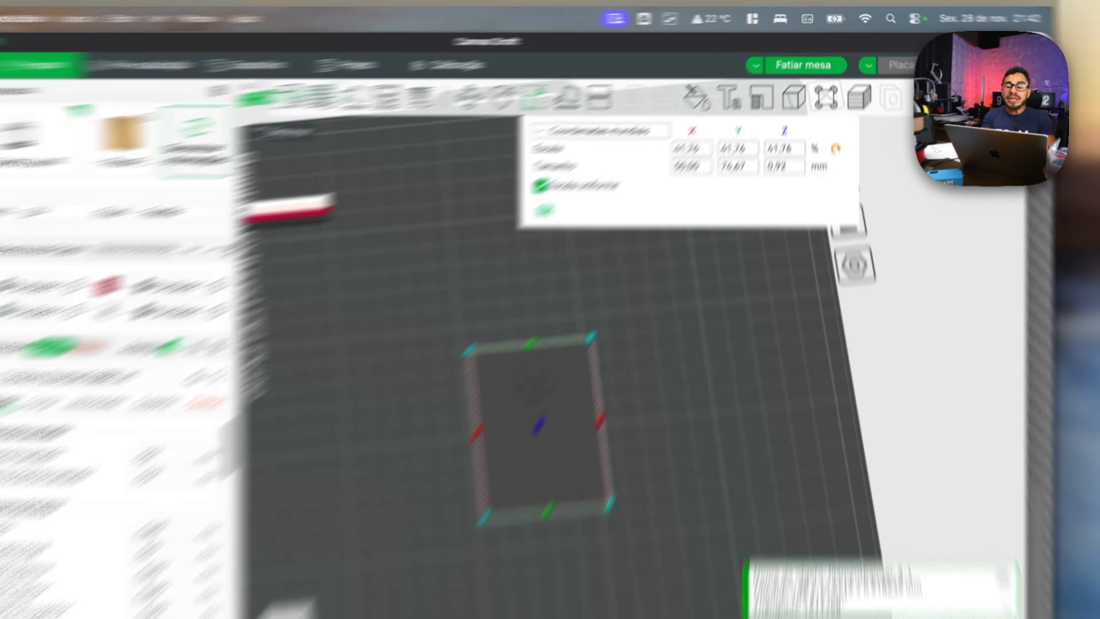
Turn off uniform scaling and set the portrait model's Z size to 2,20 mm.
left_click(587, 156)
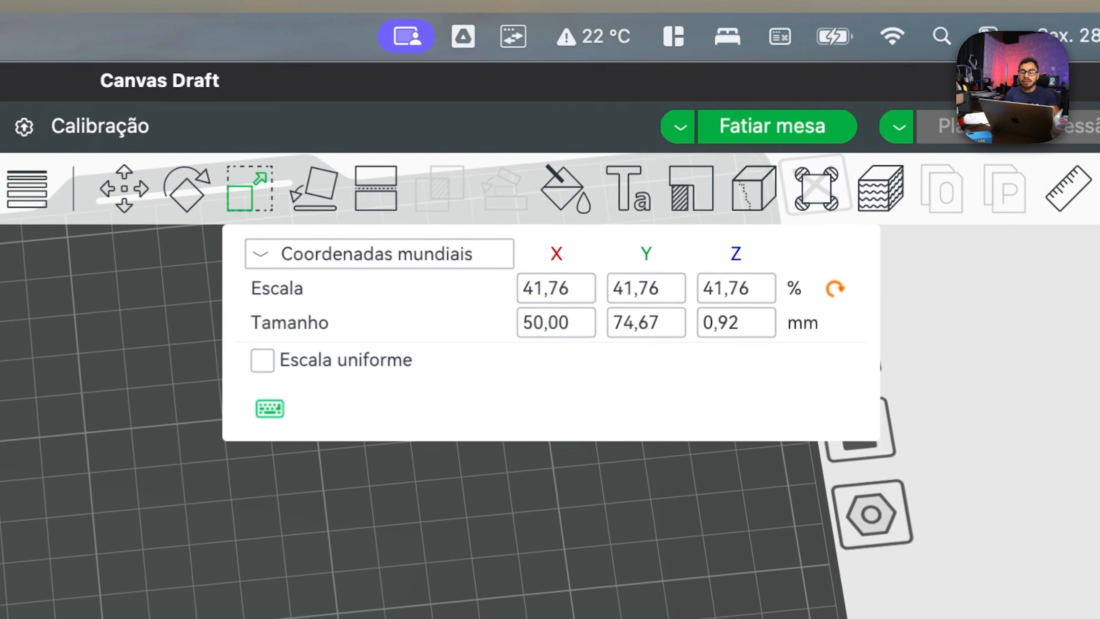
left_click(793, 140)
type("2,20")
key("Return")
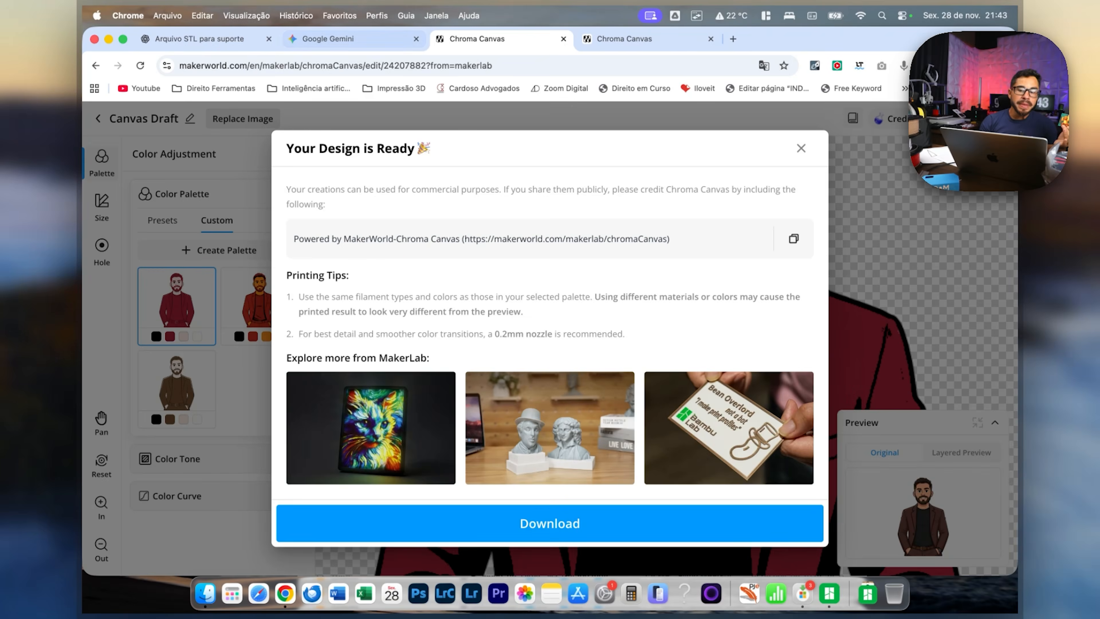
Switch to the Gemini chat and examine the prompt and the two generated forest images of the orange cartoon character, enlarging the second.
key("super+2")
scroll(576, 316, "up", 5)
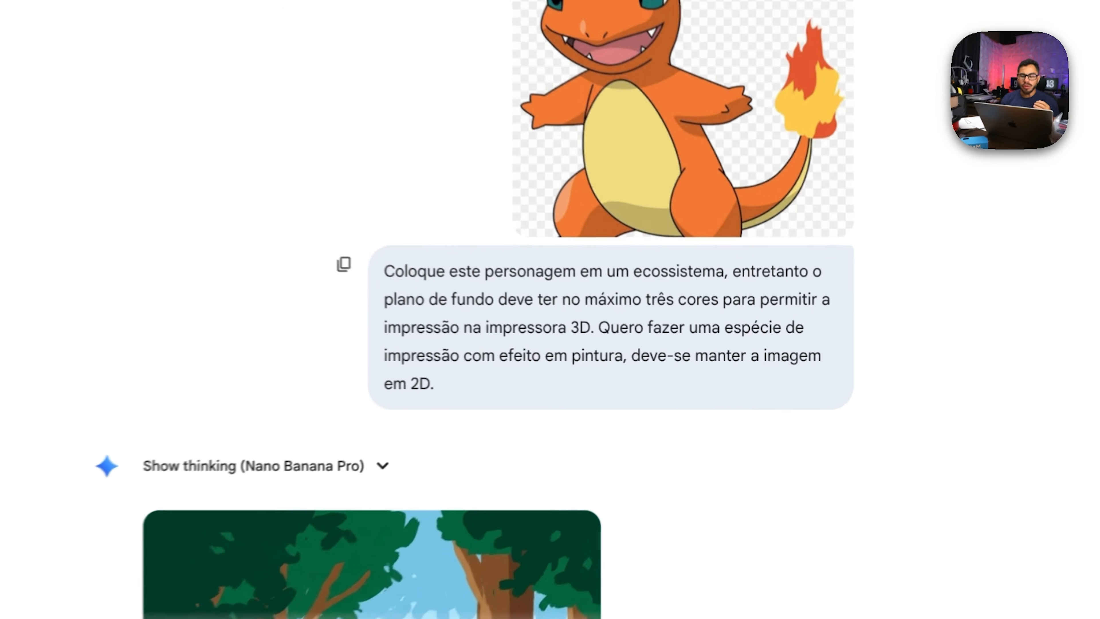
left_click_drag(579, 319, 740, 325)
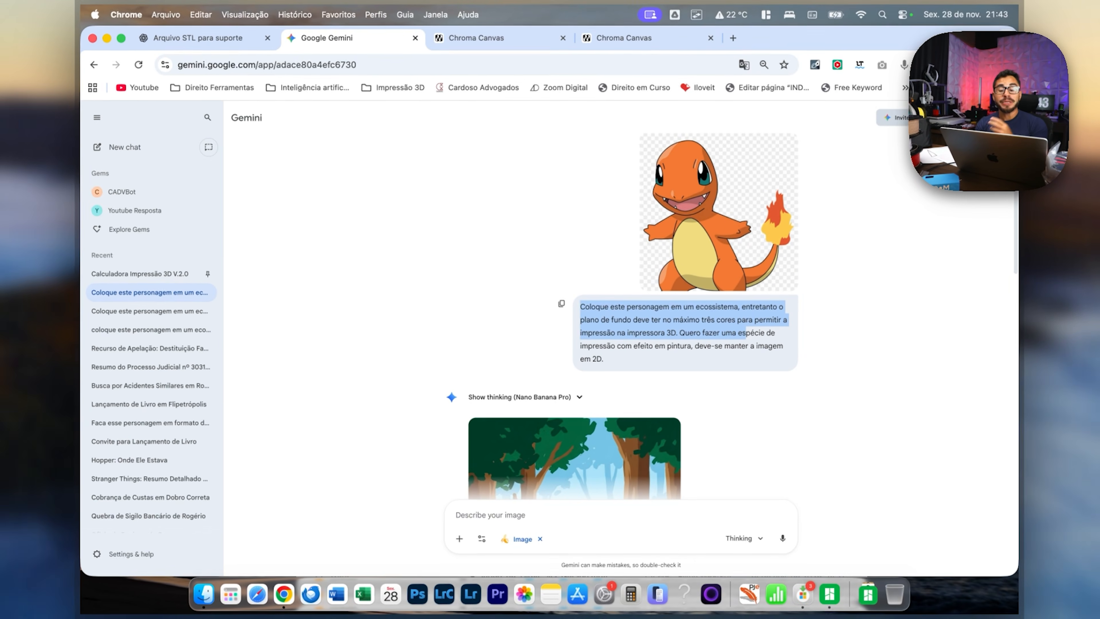
scroll(622, 316, "down", 1)
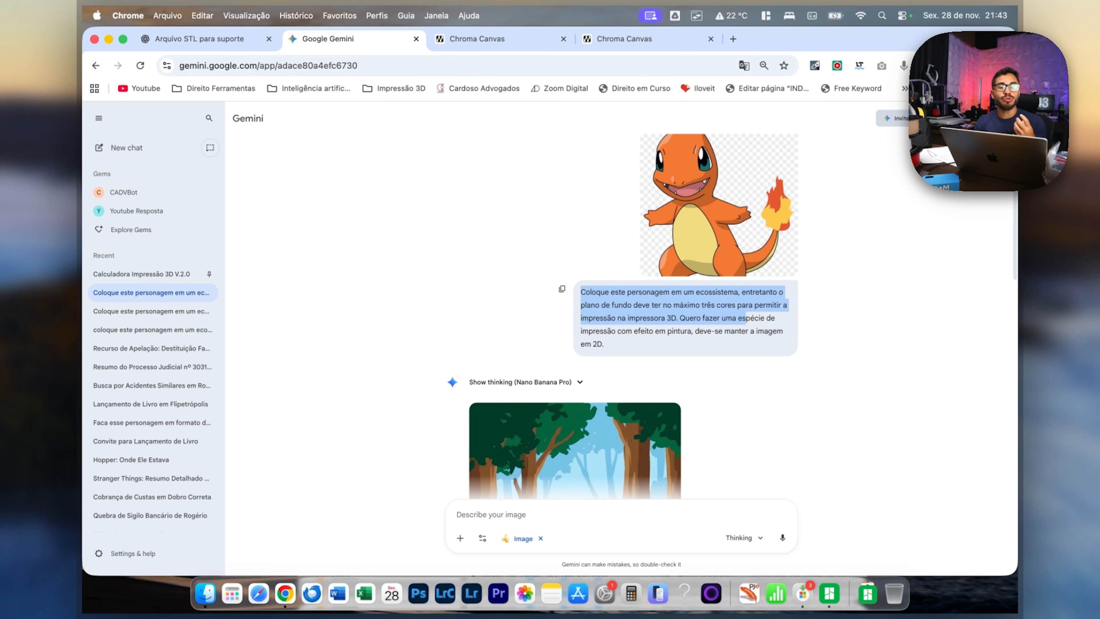
scroll(621, 316, "down", 5)
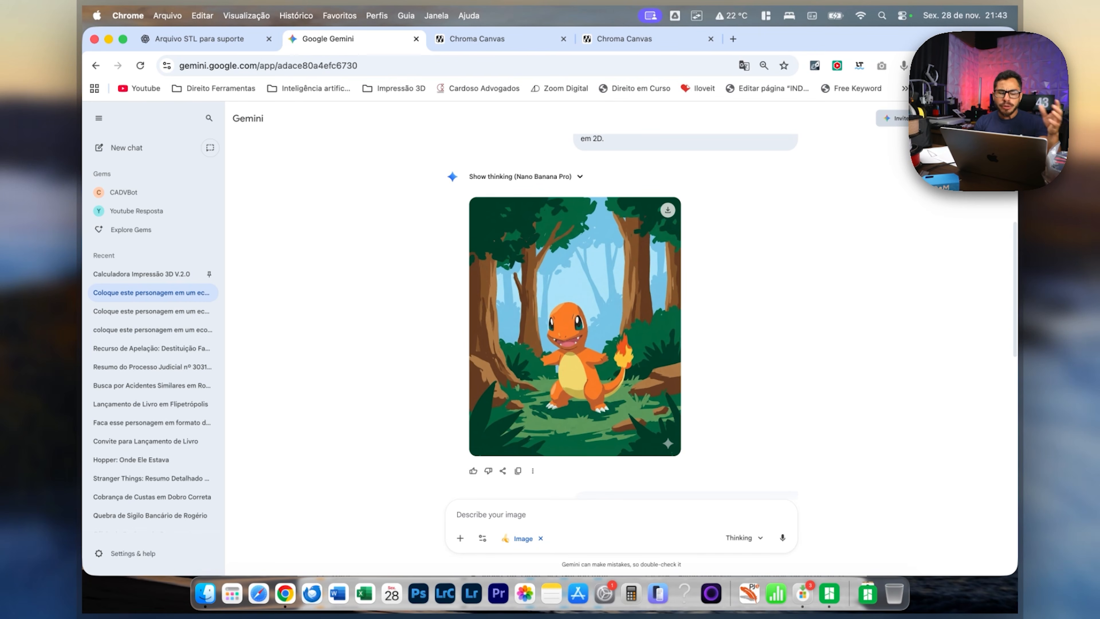
scroll(622, 315, "down", 1)
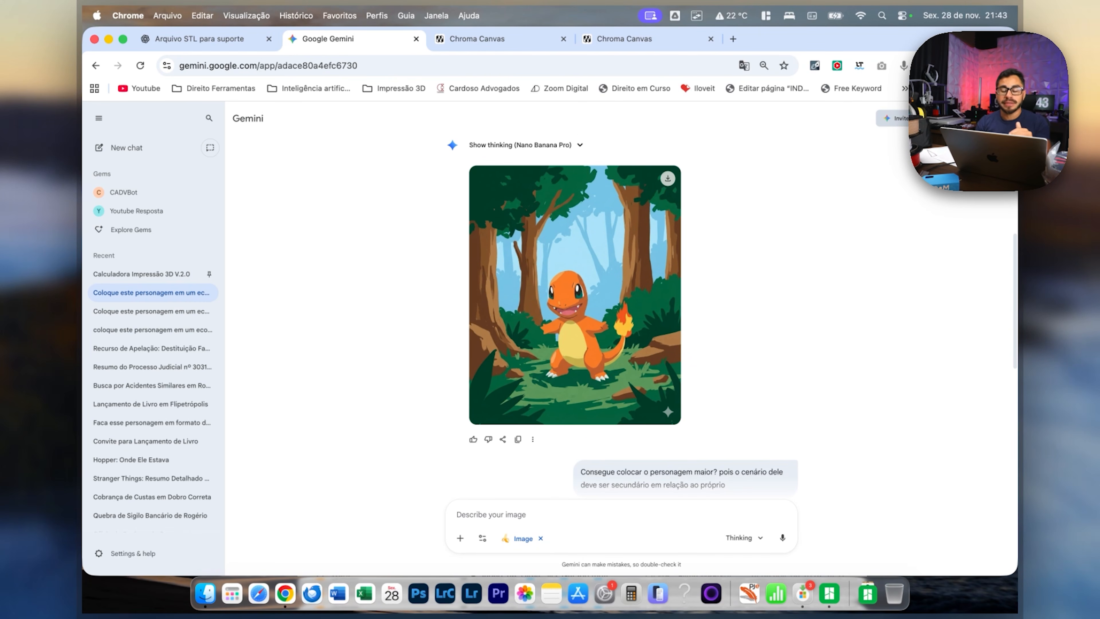
scroll(622, 316, "down", 8)
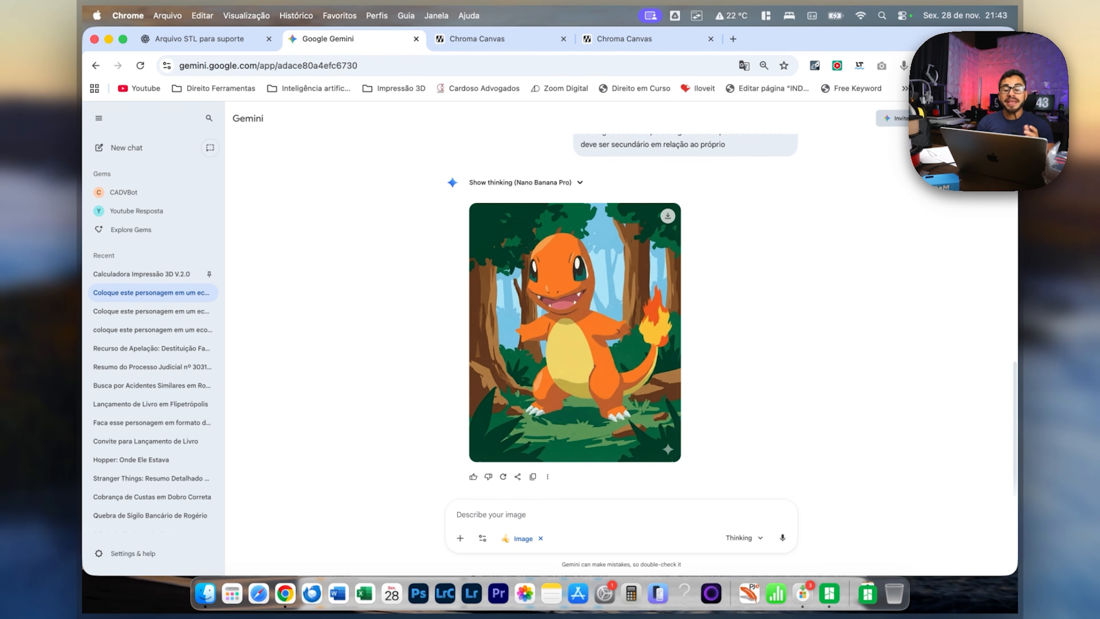
left_click(575, 332)
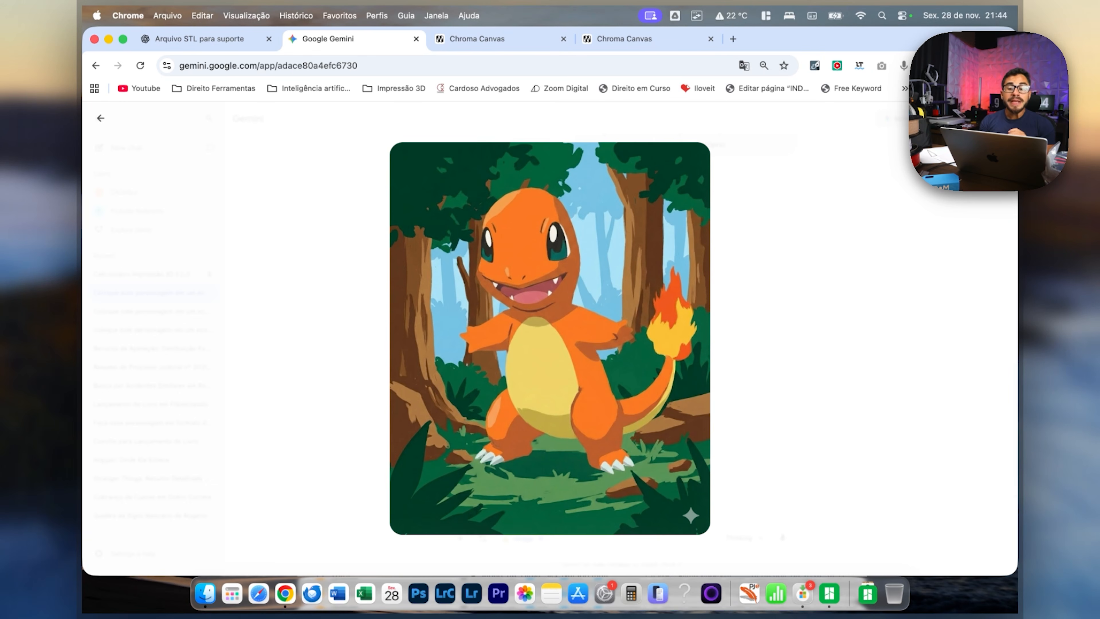
key("Escape")
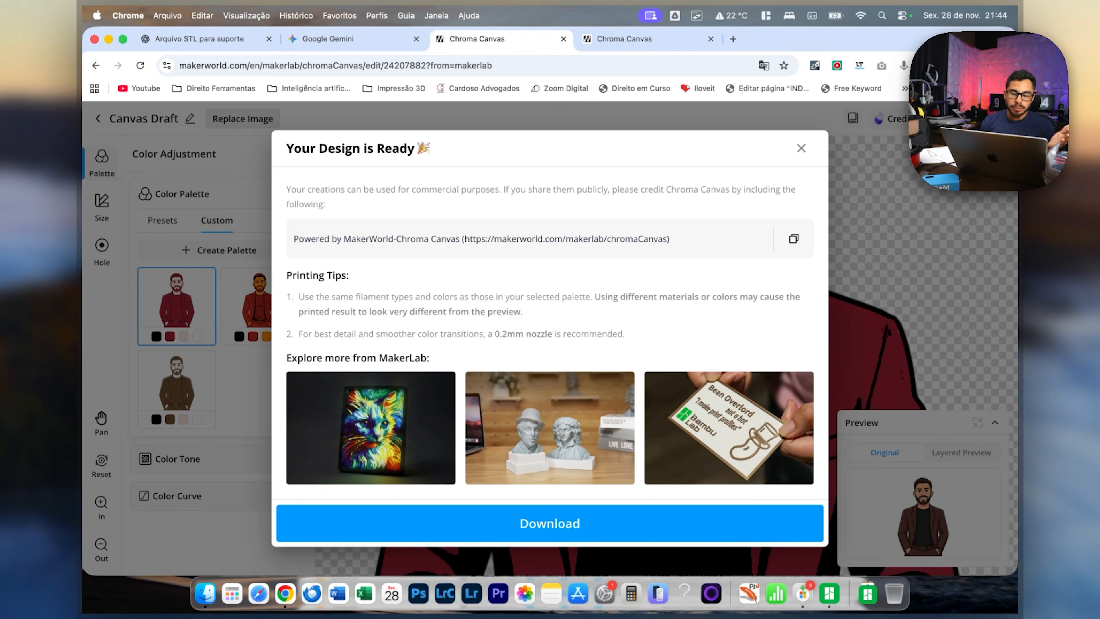
Open the Charmander draft in Chroma Canvas and replace black with PLA Basic Mistletoe green in its custom black-red-orange-yellow palette.
left_click(801, 148)
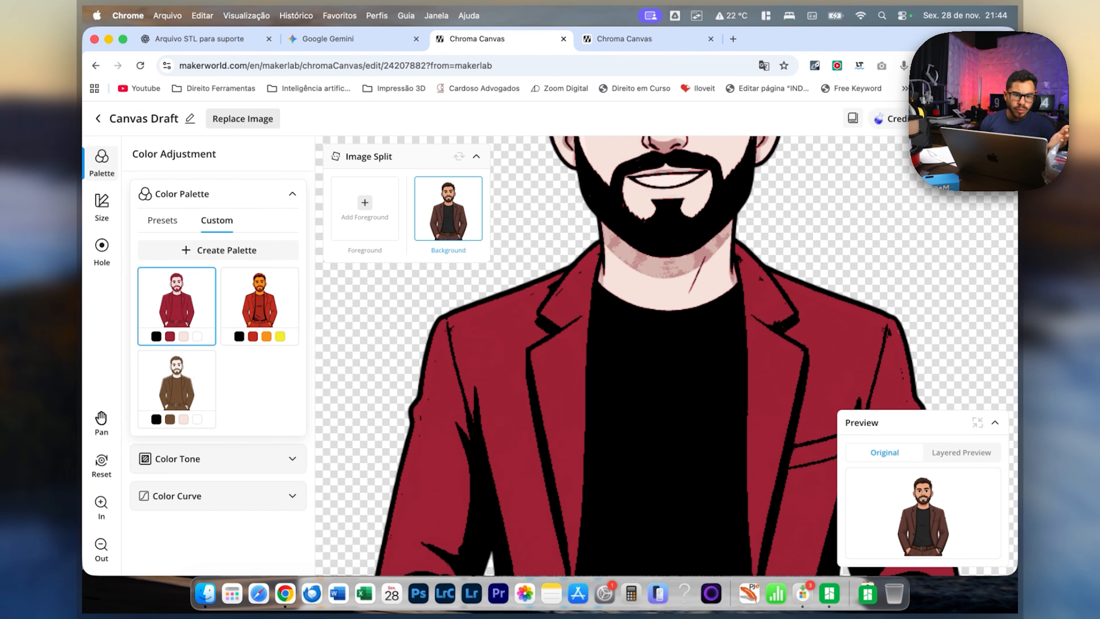
left_click(96, 65)
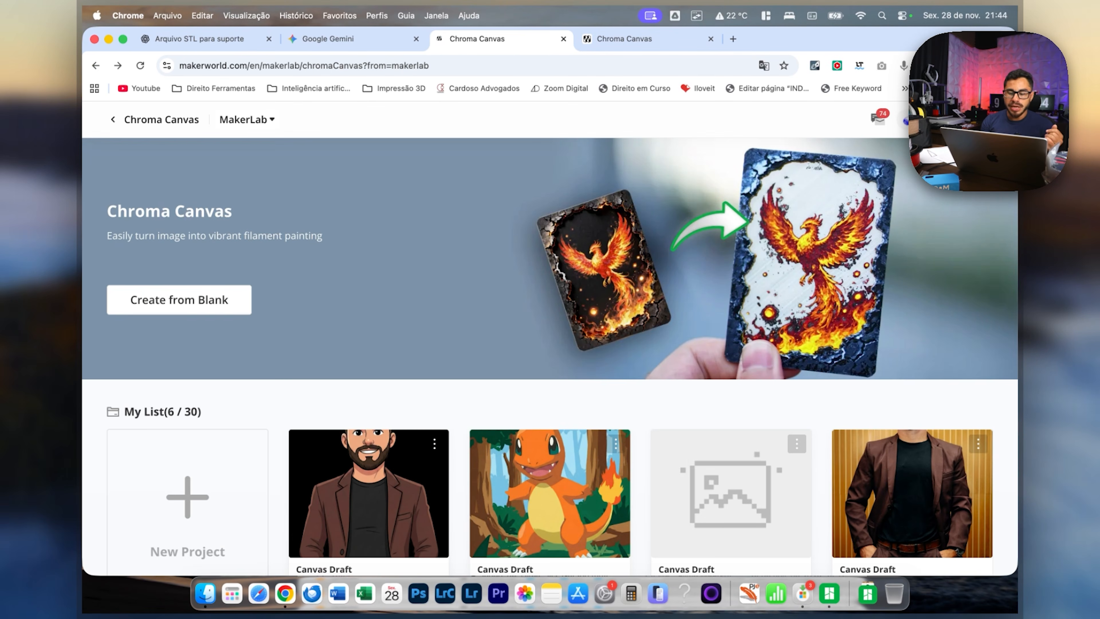
left_click(549, 494)
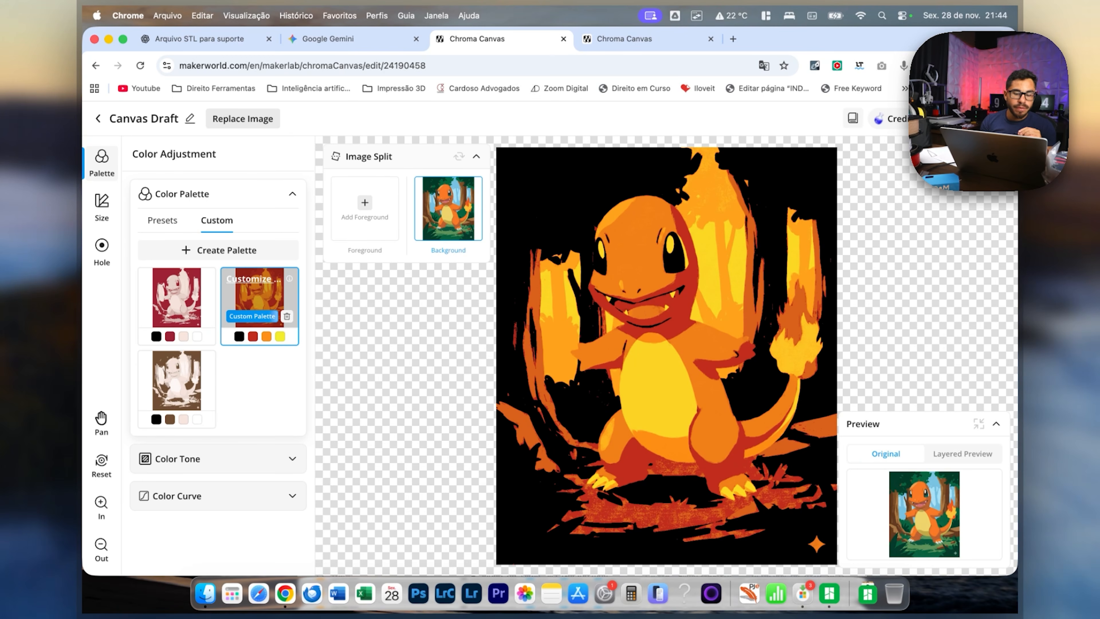
left_click(242, 316)
left_click(195, 315)
left_click(519, 498)
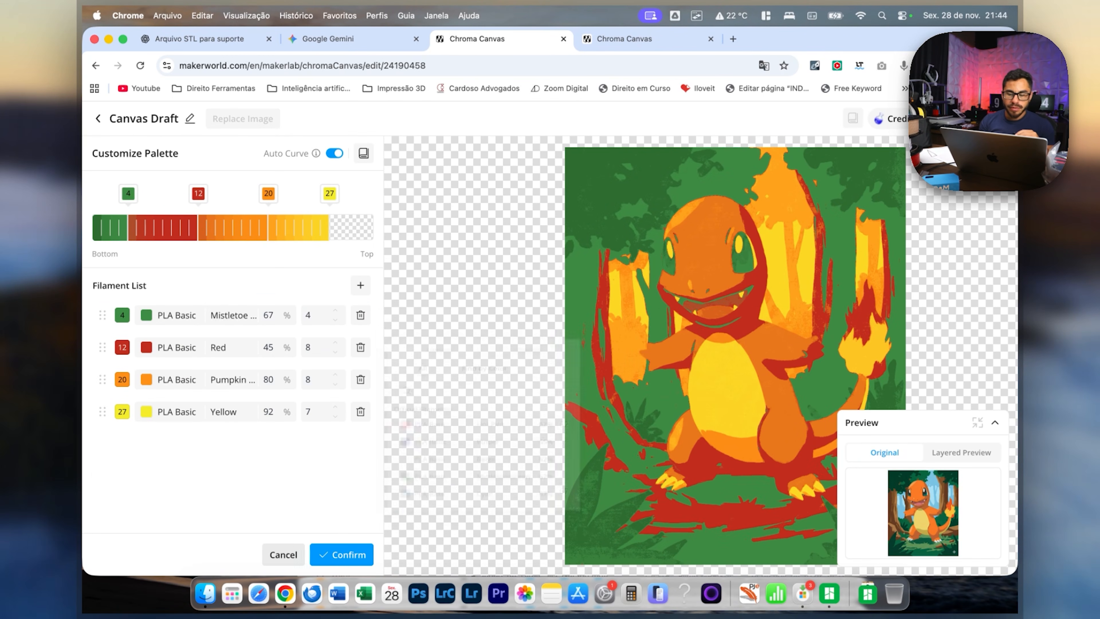
Set the palette's layer limits to green 3, red 9, orange 17 and yellow 21, and apply the palette.
mouse_move(116, 228)
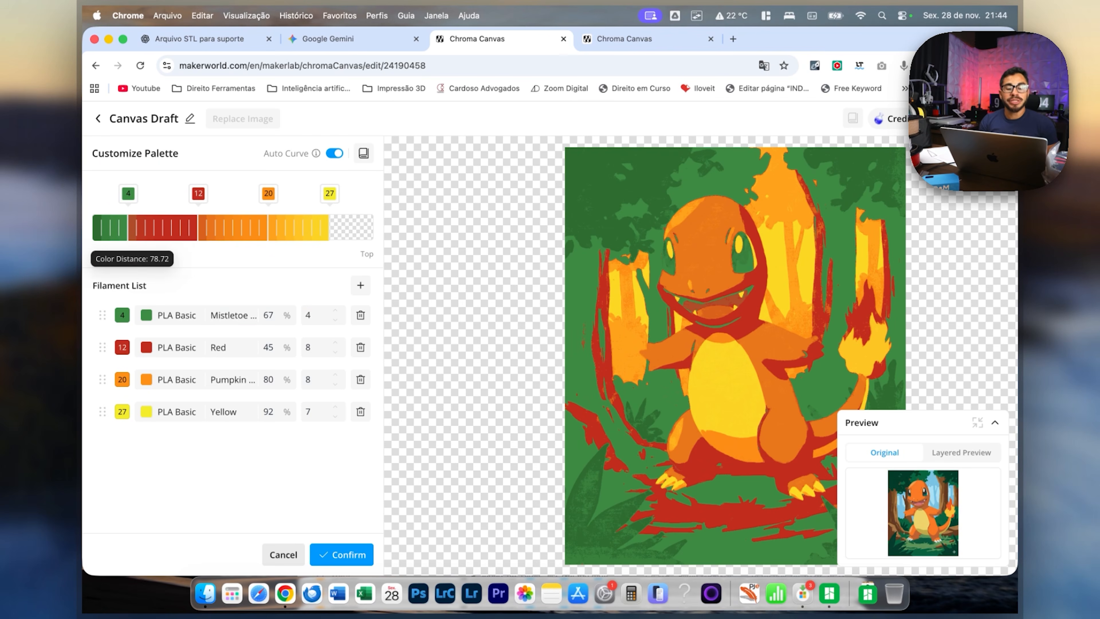
left_click_drag(128, 194, 111, 194)
mouse_move(198, 193)
left_mouse_down()
mouse_move(128, 194)
mouse_move(171, 193)
left_mouse_up()
left_click_drag(269, 193, 242, 193)
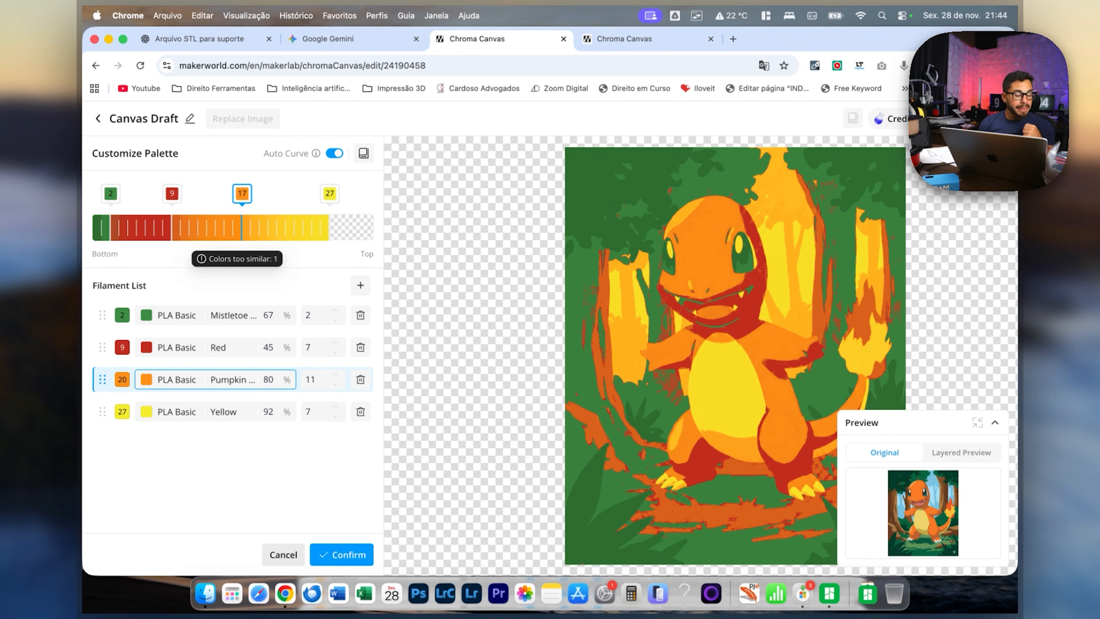
mouse_move(329, 193)
left_mouse_down()
mouse_move(269, 193)
mouse_move(363, 194)
mouse_move(268, 193)
mouse_move(277, 193)
left_mouse_up()
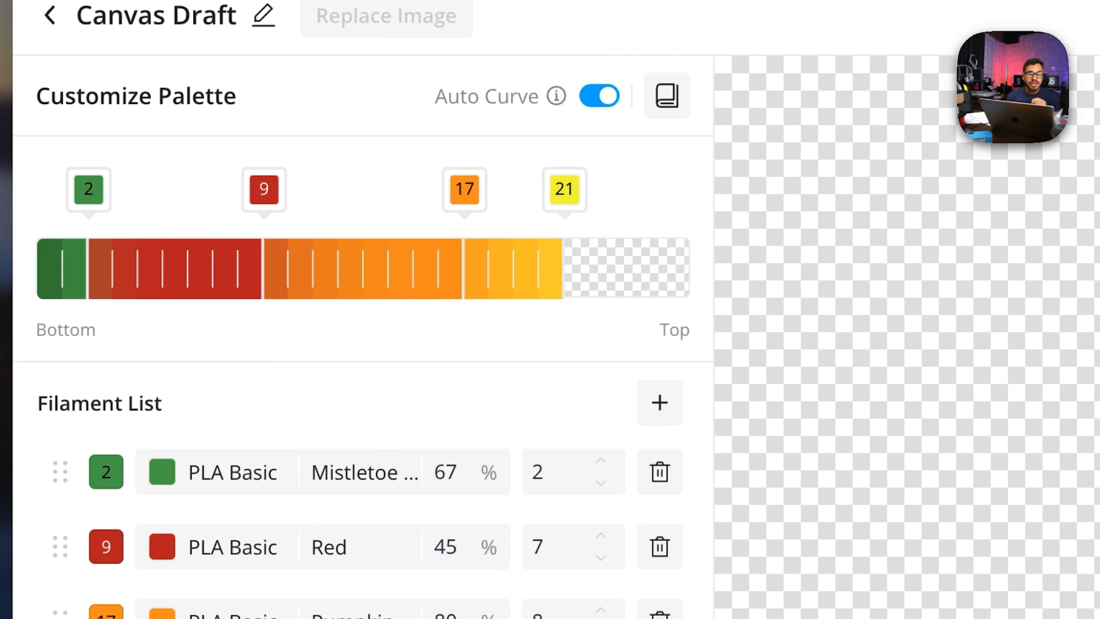
left_click_drag(88, 189, 114, 189)
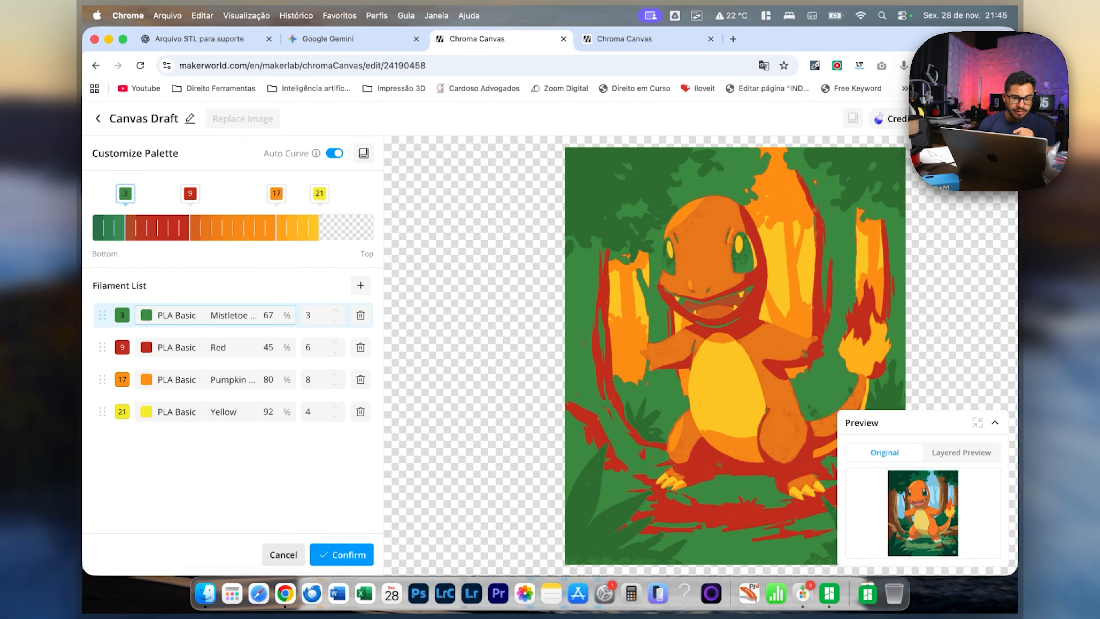
left_click(342, 555)
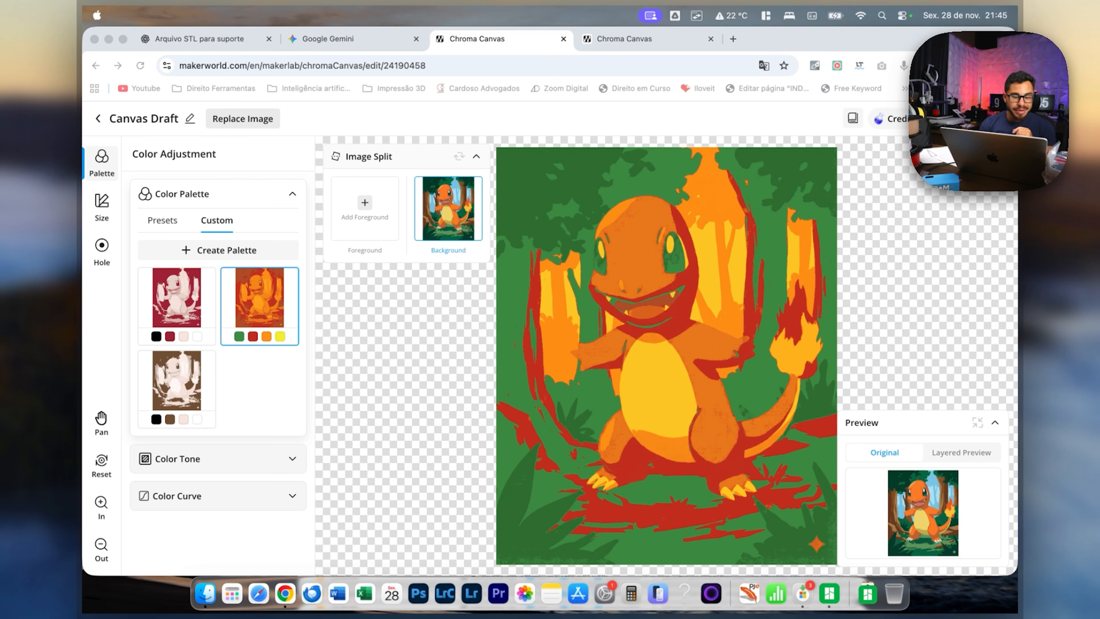
Try an exposure of 2 and a contrast of 38 in the colour tone settings, and return both to 0.
left_click(218, 458)
left_click(218, 459)
scroll(218, 458, "down", 2)
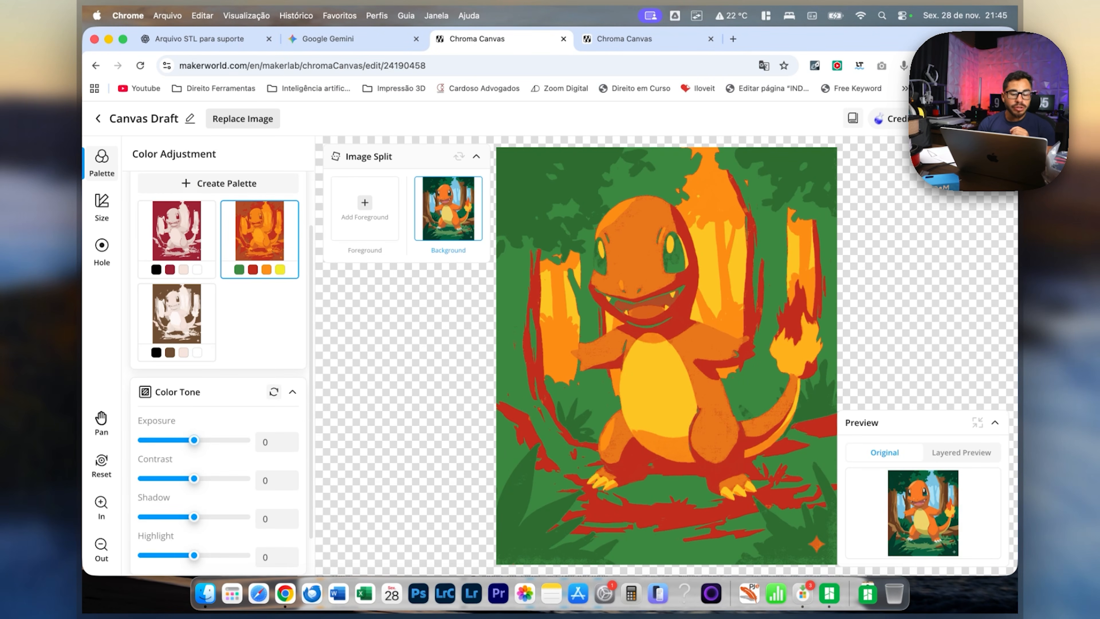
left_click_drag(216, 440, 195, 440)
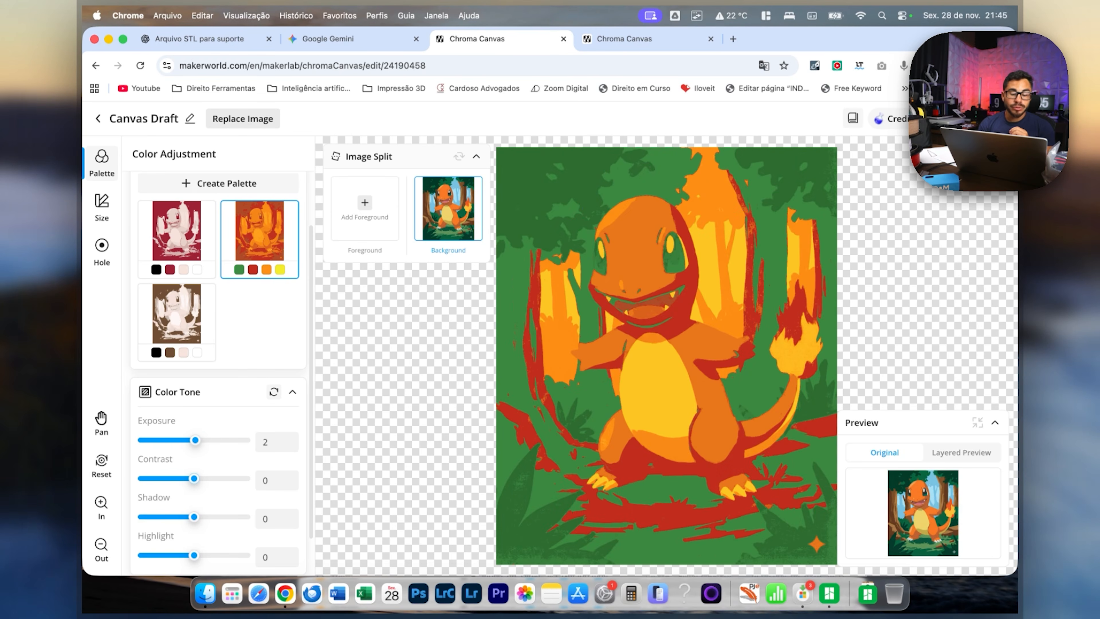
left_click_drag(201, 477, 215, 478)
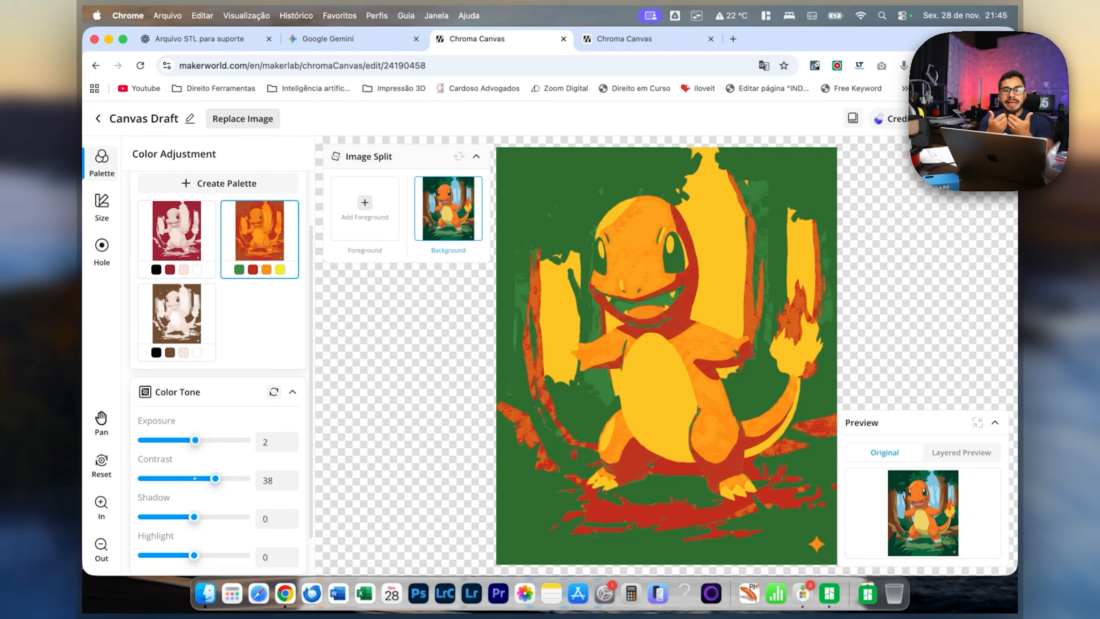
left_click_drag(215, 478, 213, 478)
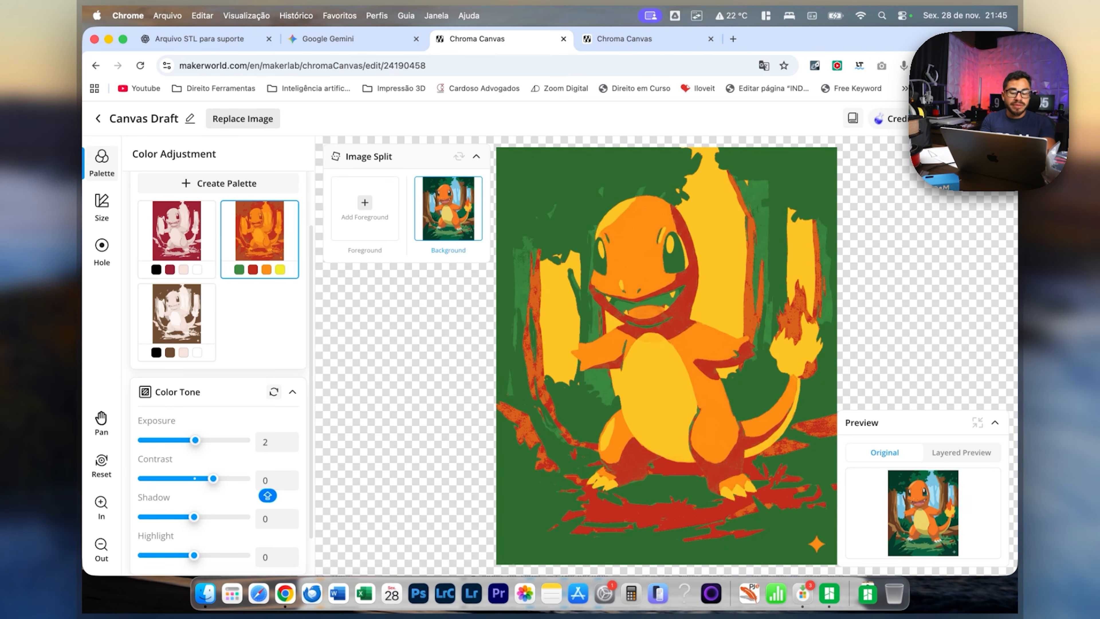
left_click(265, 442)
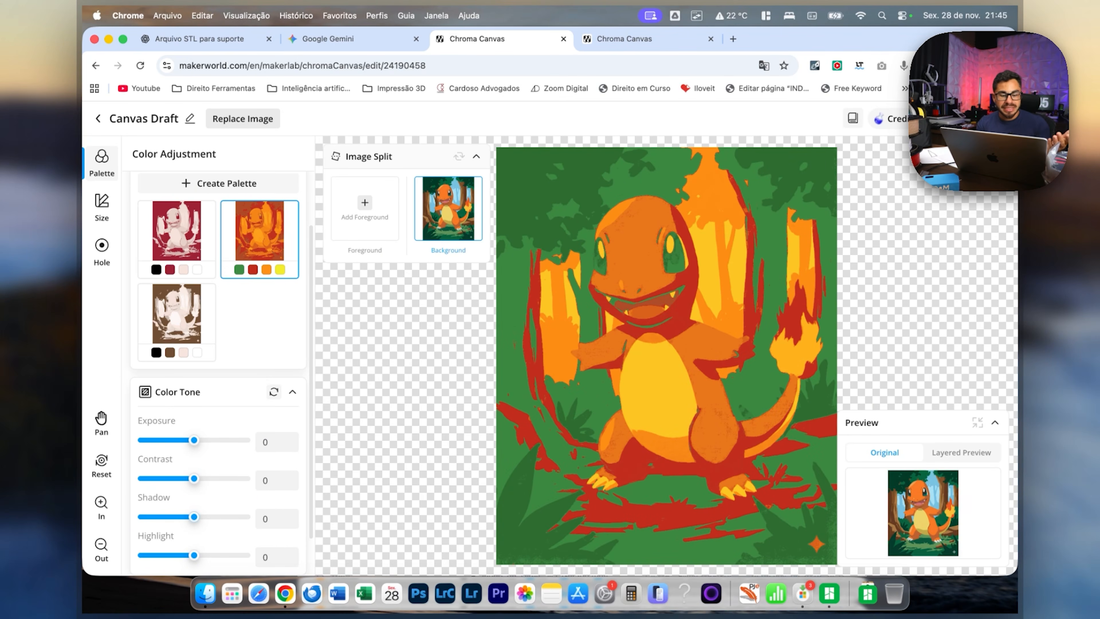
Try stronger shadow values of 44 and 65, and settle on shadow -11 and highlight -25 for the Charmander image.
left_click_drag(194, 517, 219, 517)
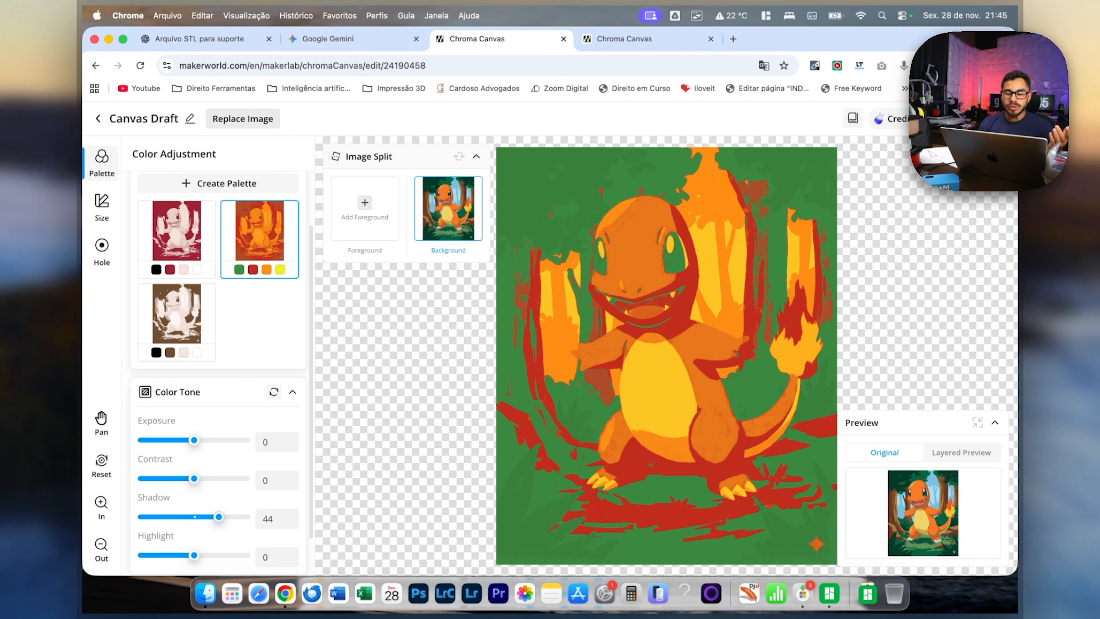
left_click_drag(229, 517, 230, 517)
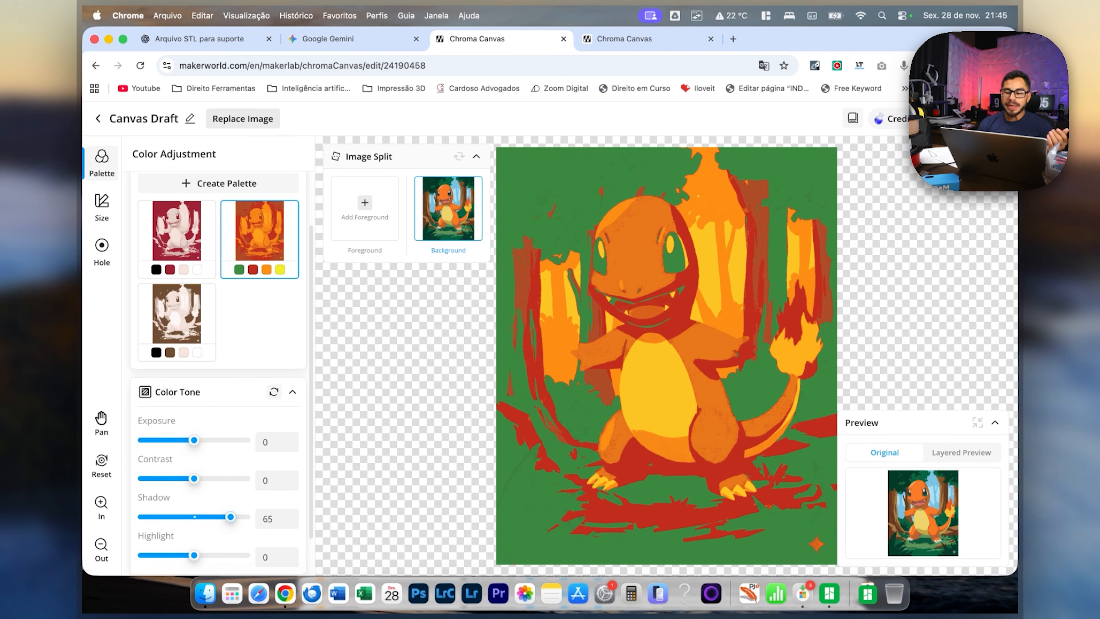
left_click_drag(159, 516, 181, 517)
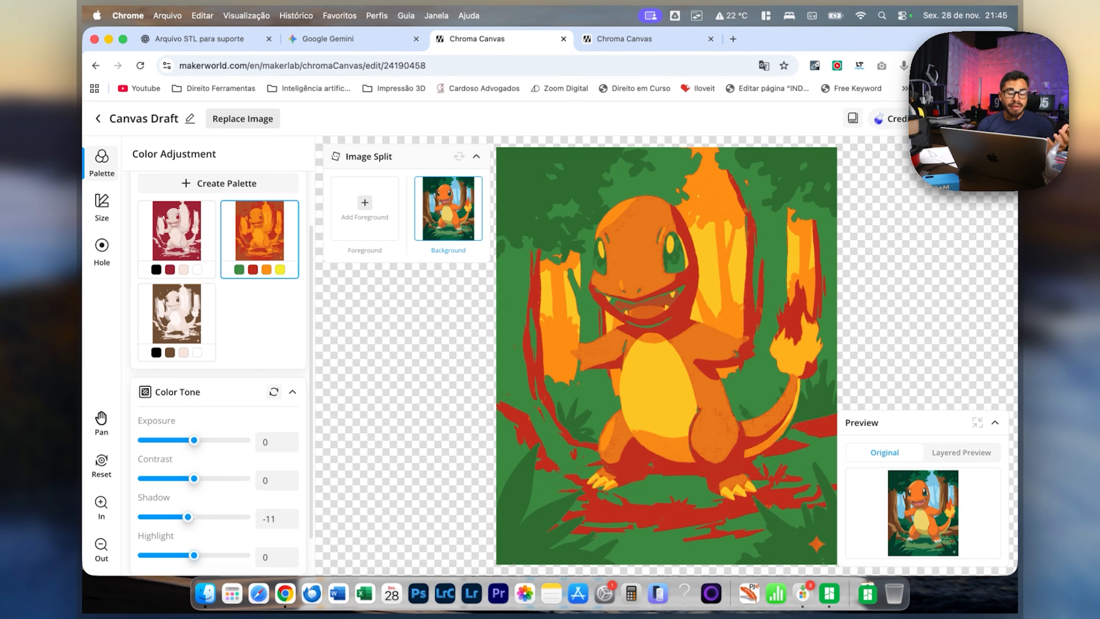
left_click_drag(181, 555, 180, 555)
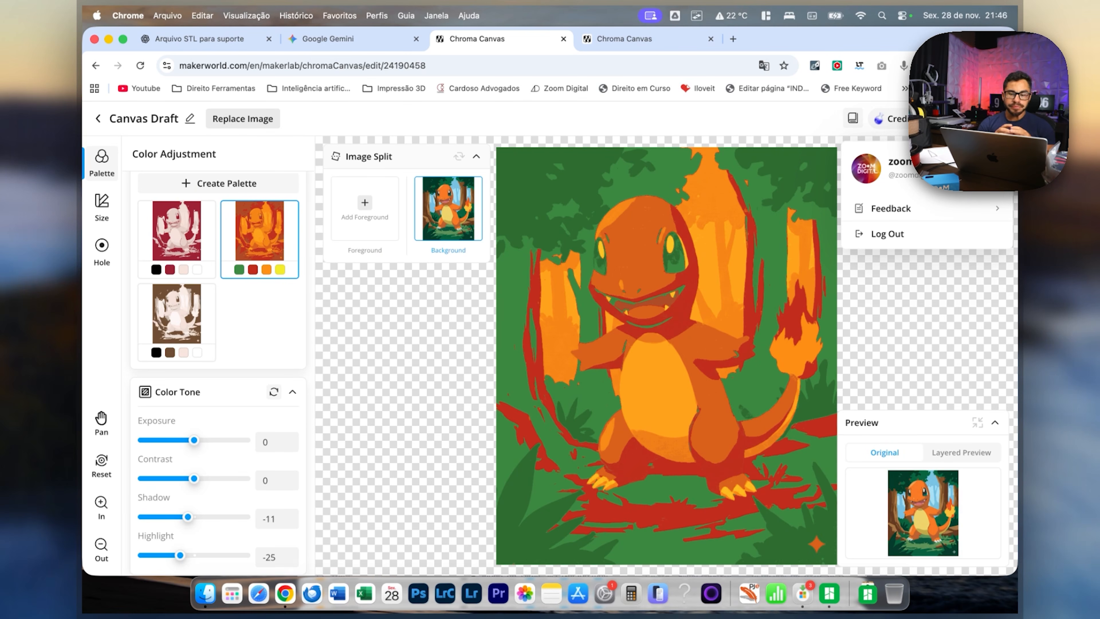
Switch to the ChatGPT conversation about the picture-frame stand and open the downloaded porta_retrato_suporte.stl.
key("ctrl+shift+Tab")
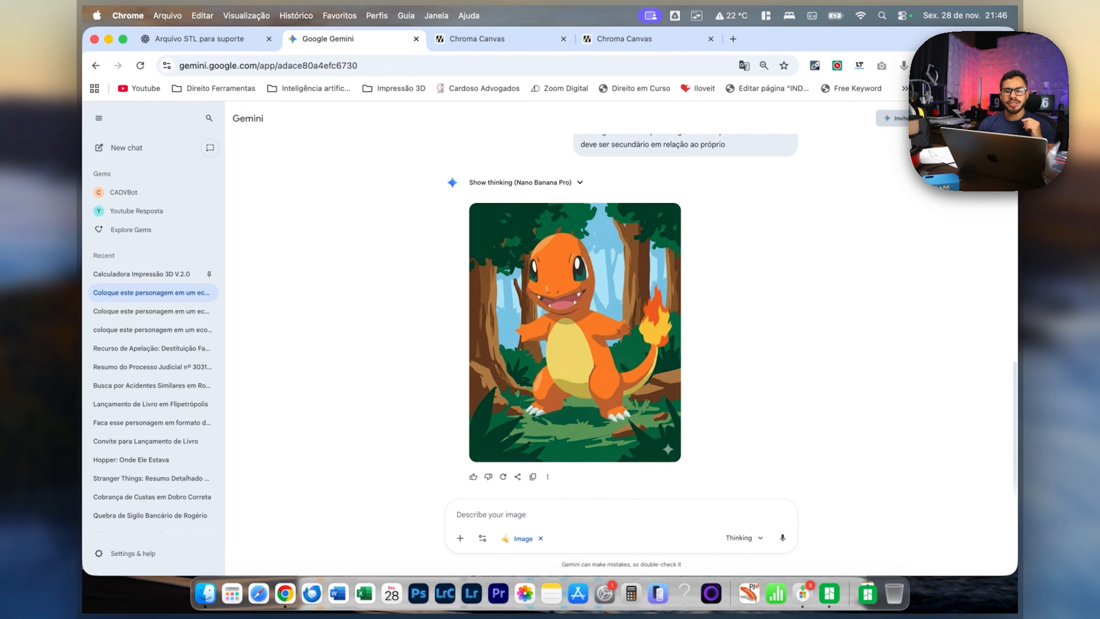
key("ctrl+shift+Tab")
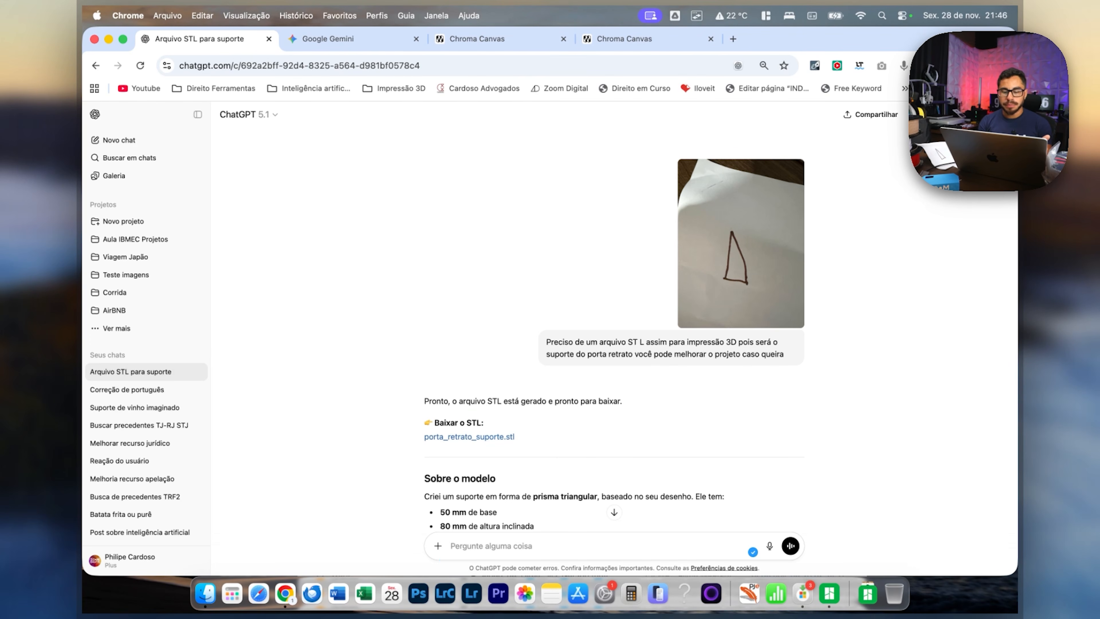
left_click(840, 97)
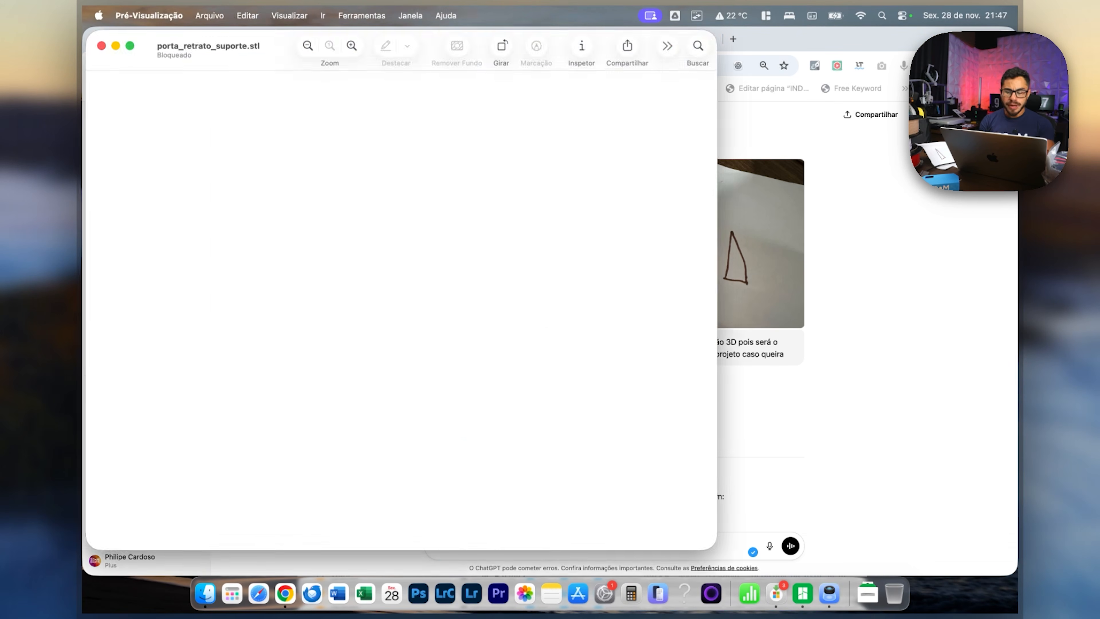
Rotate the porta_retrato_suporte.stl model to examine the stand's shape from several angles, and close the preview.
left_click_drag(402, 290, 498, 312)
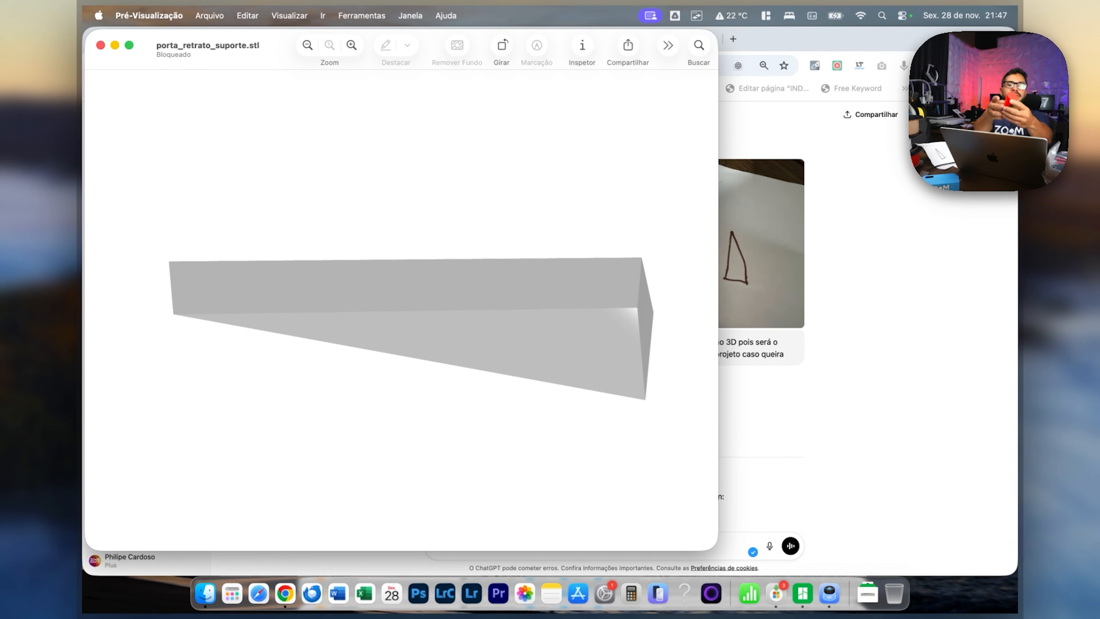
left_click_drag(407, 321, 414, 286)
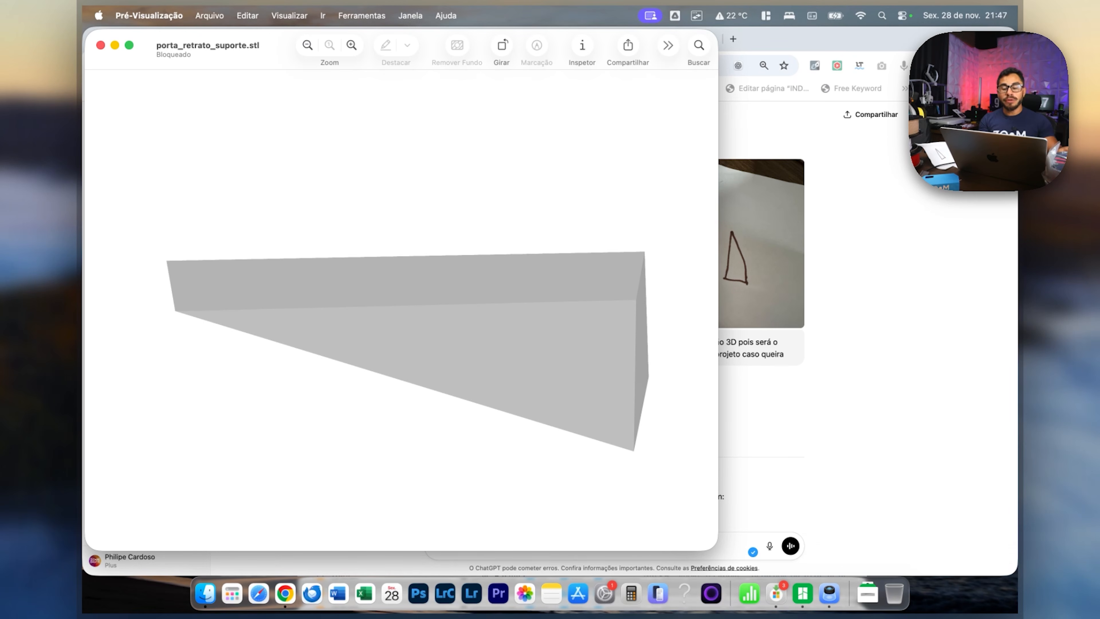
key("super+w")
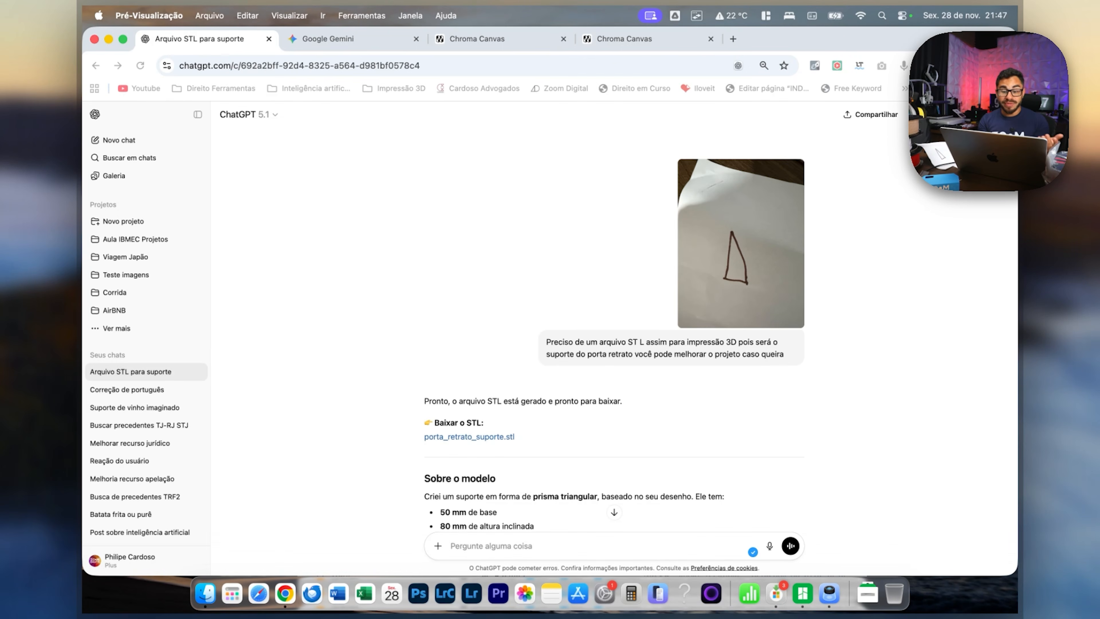
Read through the ChatGPT conversation, examining the first stand's dimensions and the follow-up requests for a hollow, wider version.
scroll(614, 320, "down", 2)
scroll(614, 321, "down", 6)
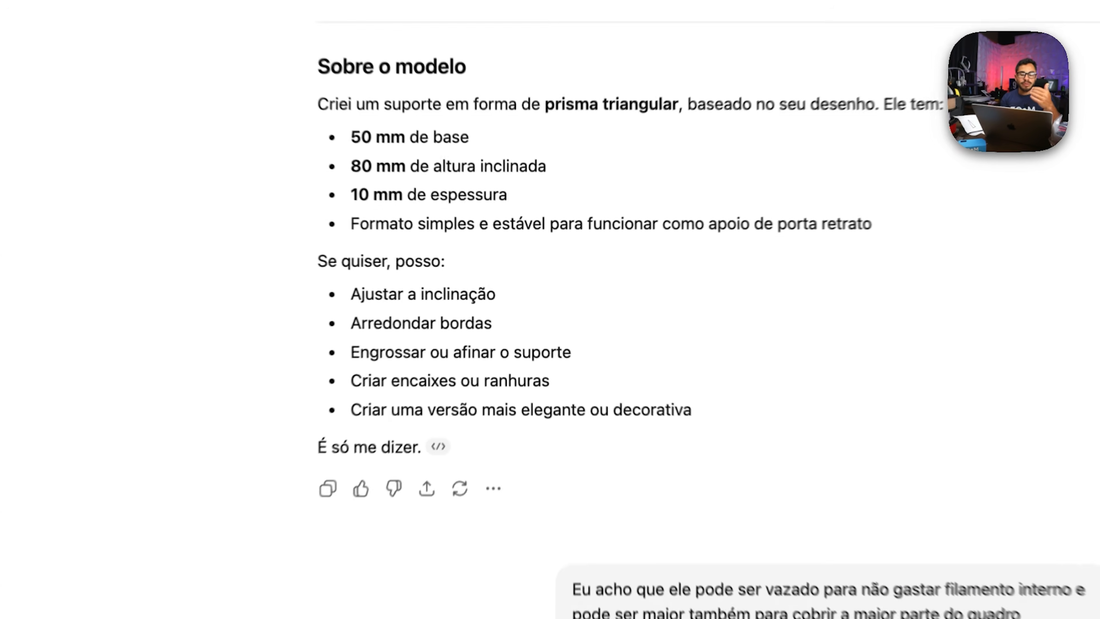
left_click_drag(460, 224, 496, 224)
left_click_drag(460, 153, 478, 184)
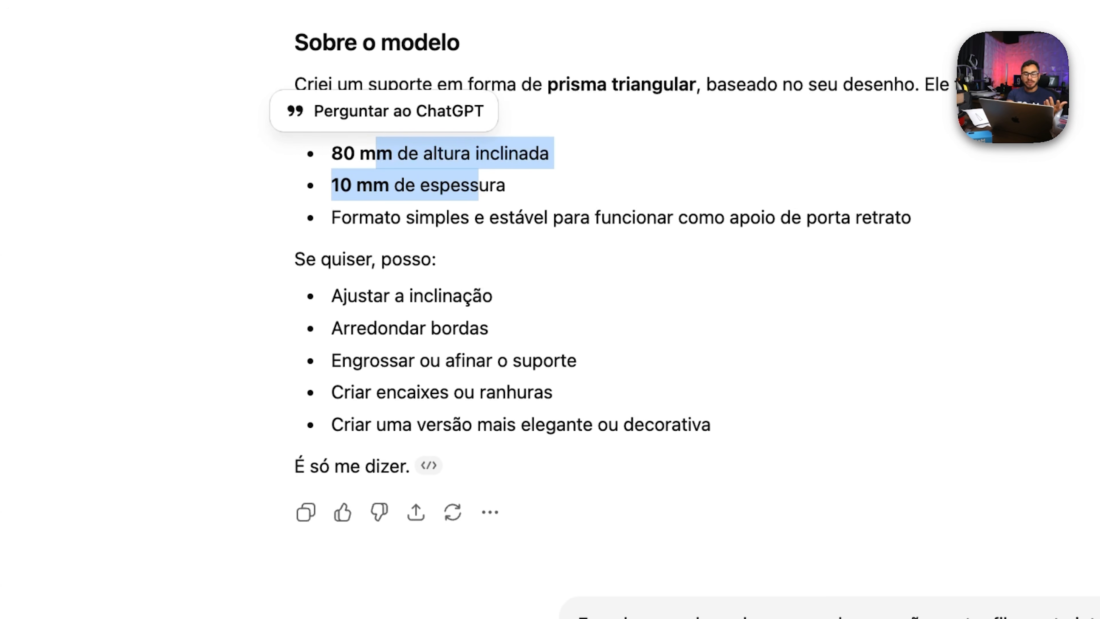
scroll(478, 184, "down", 4)
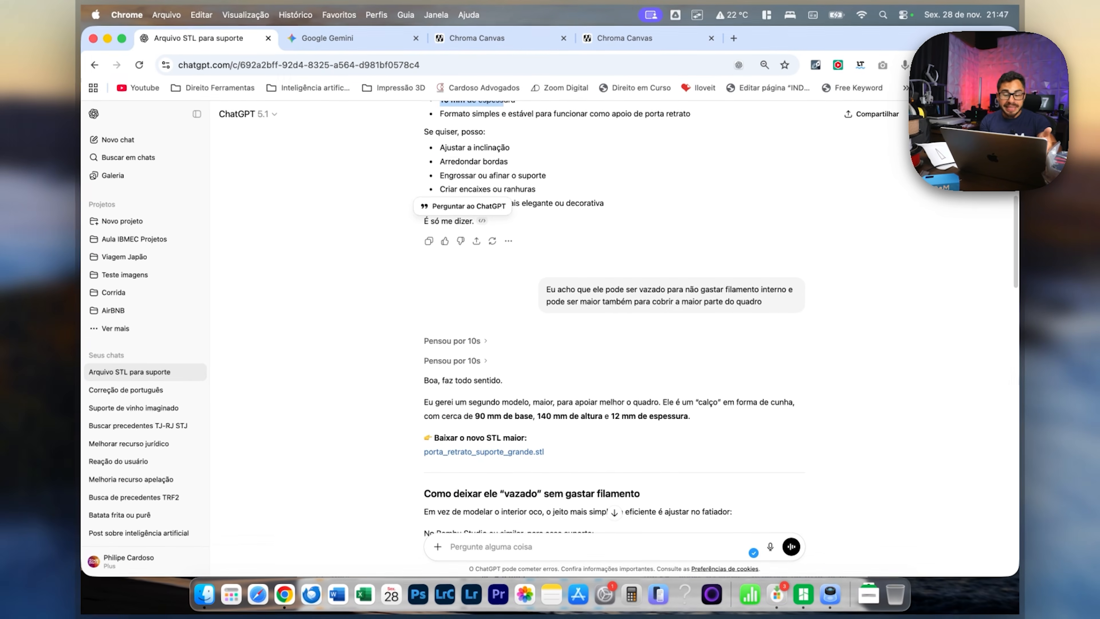
scroll(614, 319, "down", 5)
scroll(614, 319, "down", 4)
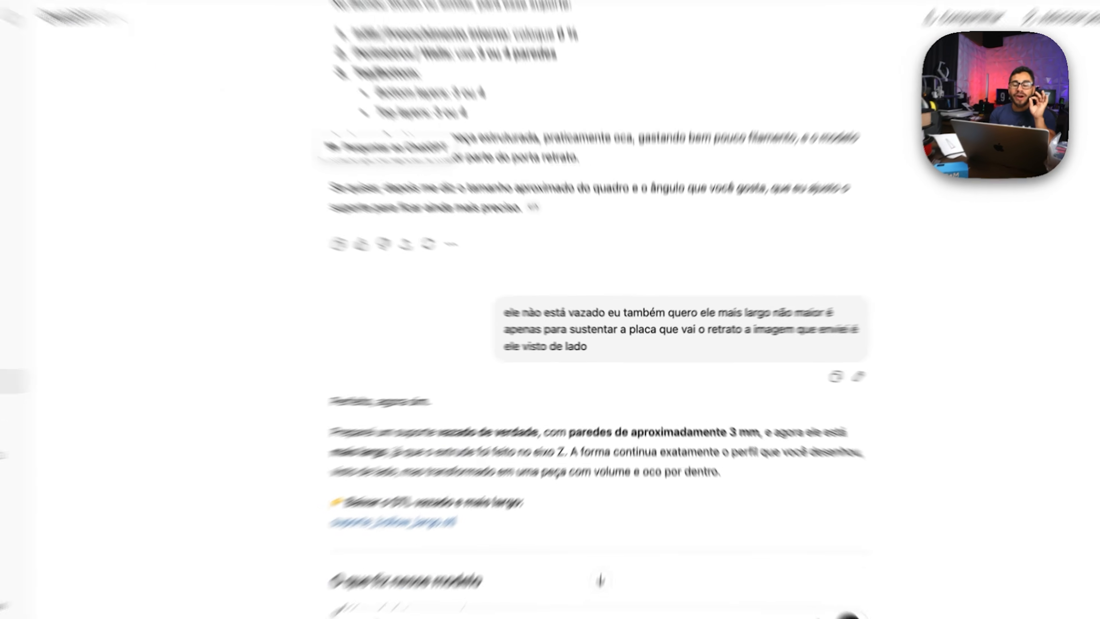
left_click_drag(521, 312, 655, 312)
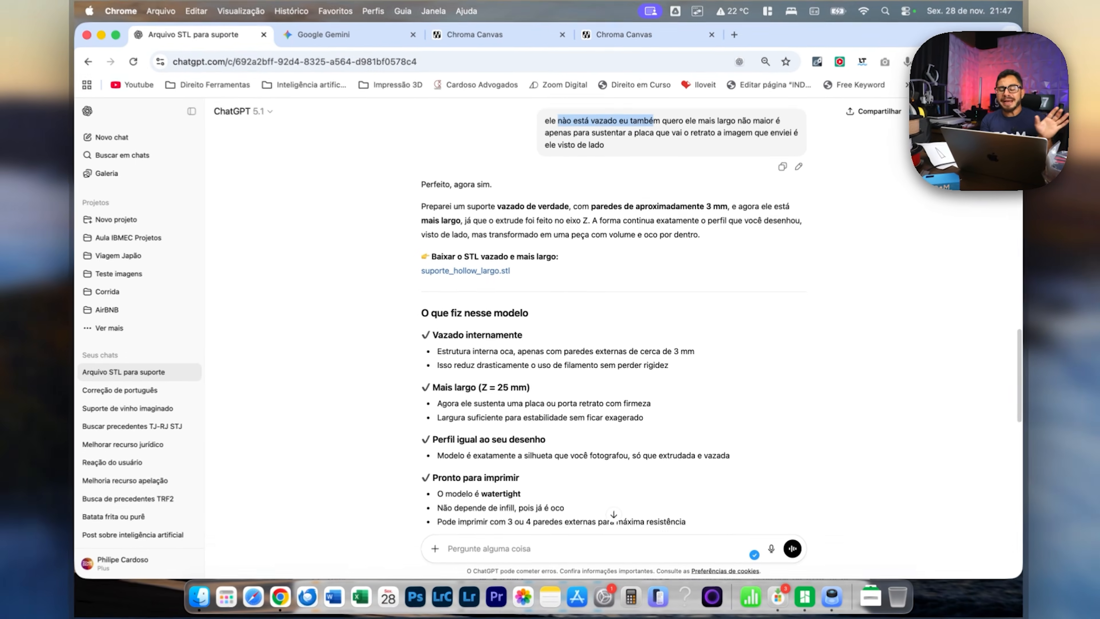
scroll(614, 319, "down", 6)
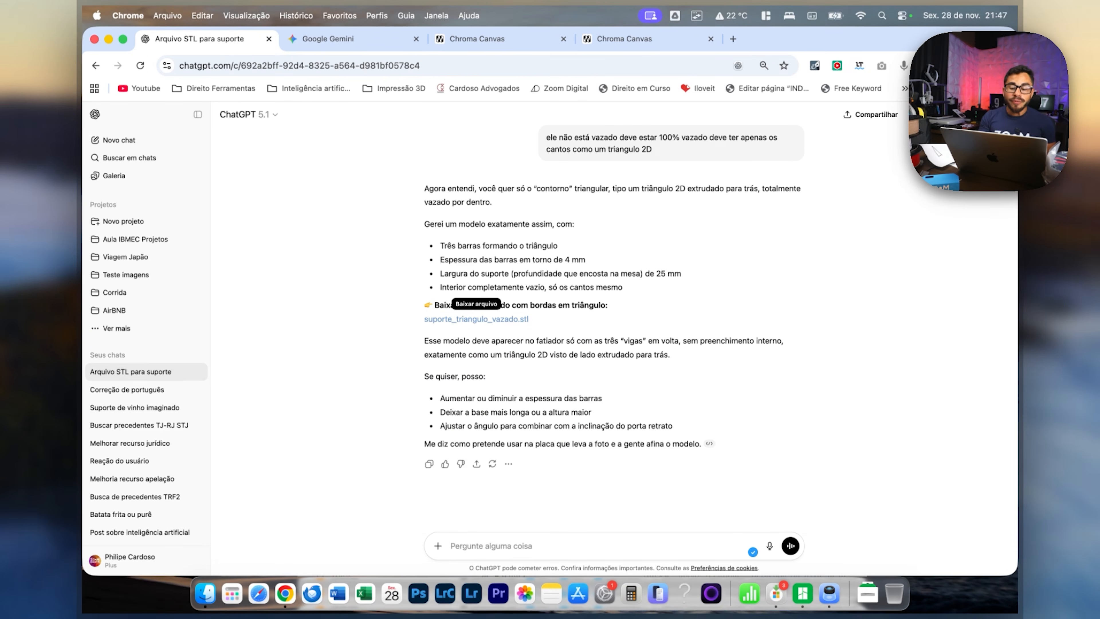
Download suporte_triangulo_vazado.stl from ChatGPT's hollow-triangle reply, preview the model, and quit the preview.
left_click(476, 319)
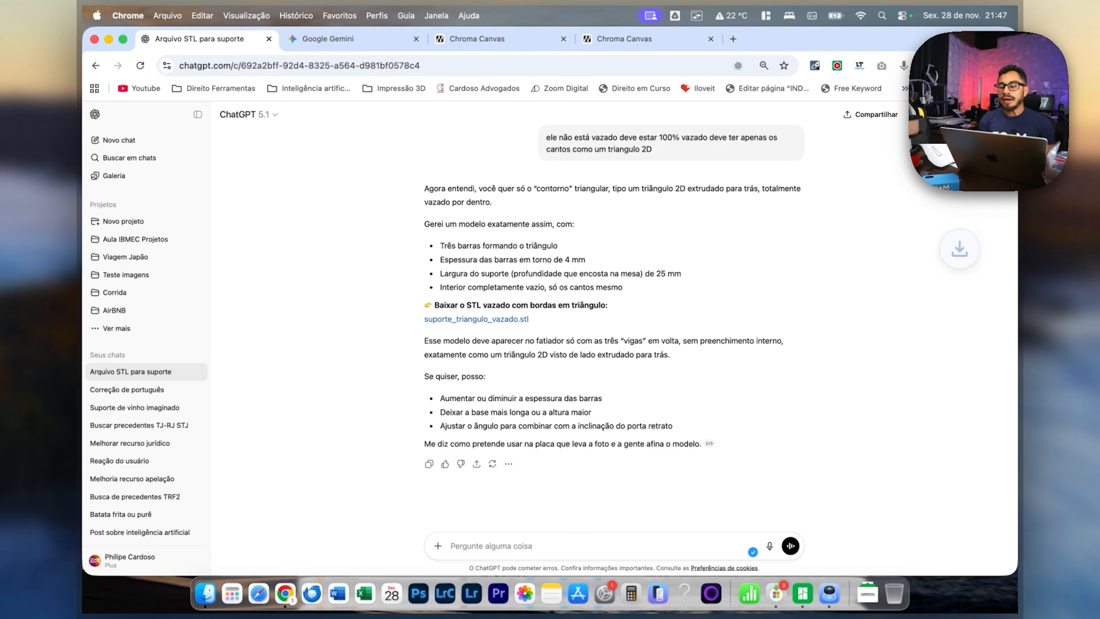
left_click(900, 98)
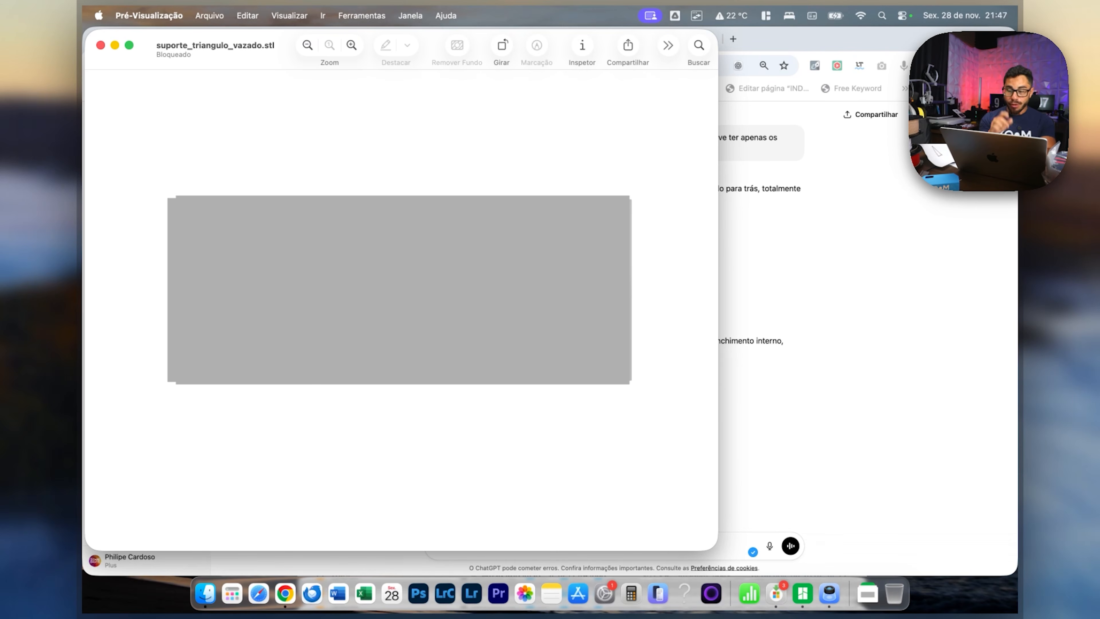
key("super+q")
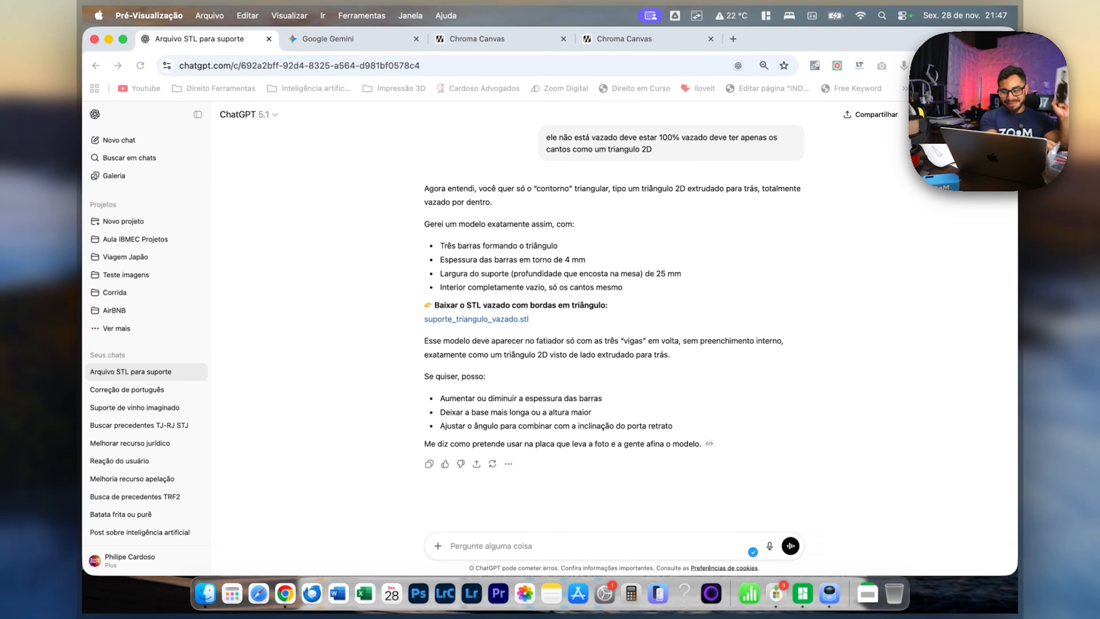
Reveal suporte_triangulo_vazado.stl in the Downloads folder, and switch to Bambu Studio to clear the existing model from the plate.
left_click(958, 65)
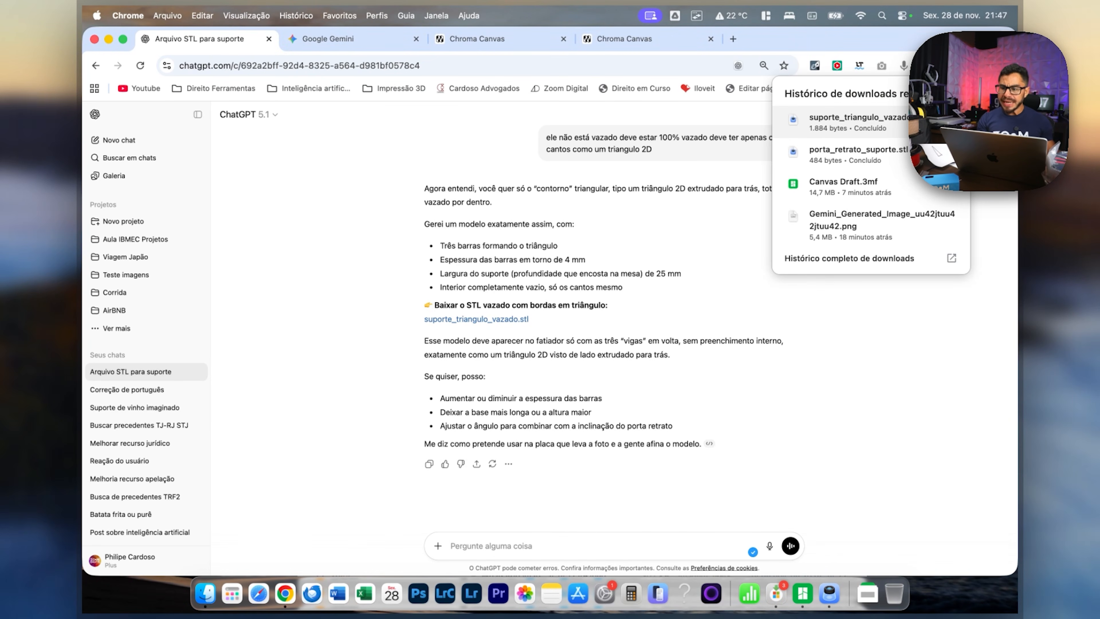
key("space")
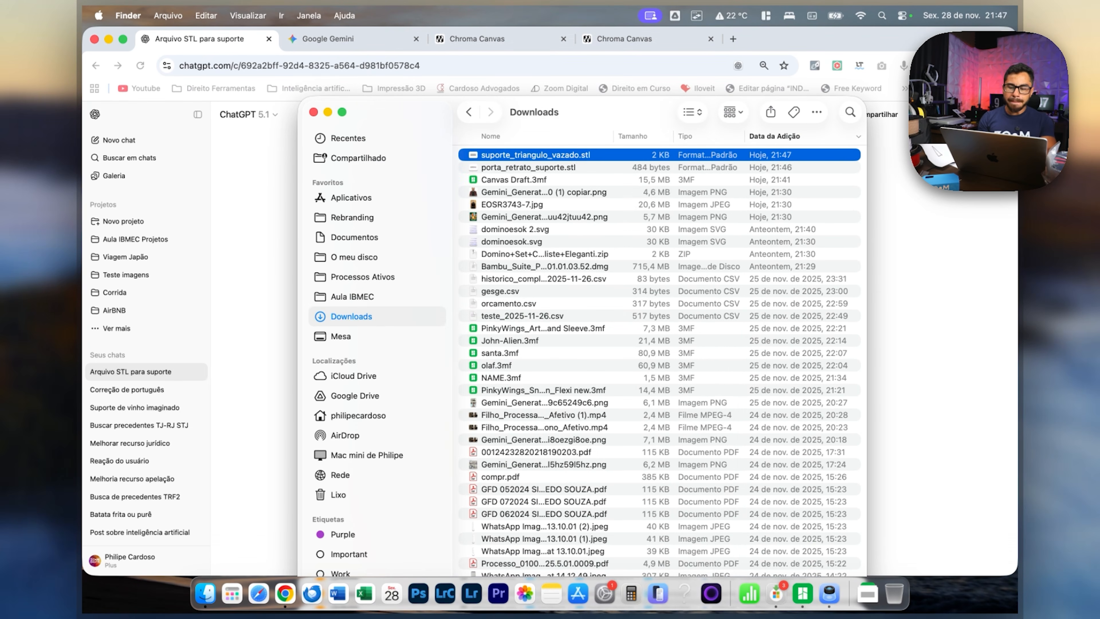
left_click(804, 584)
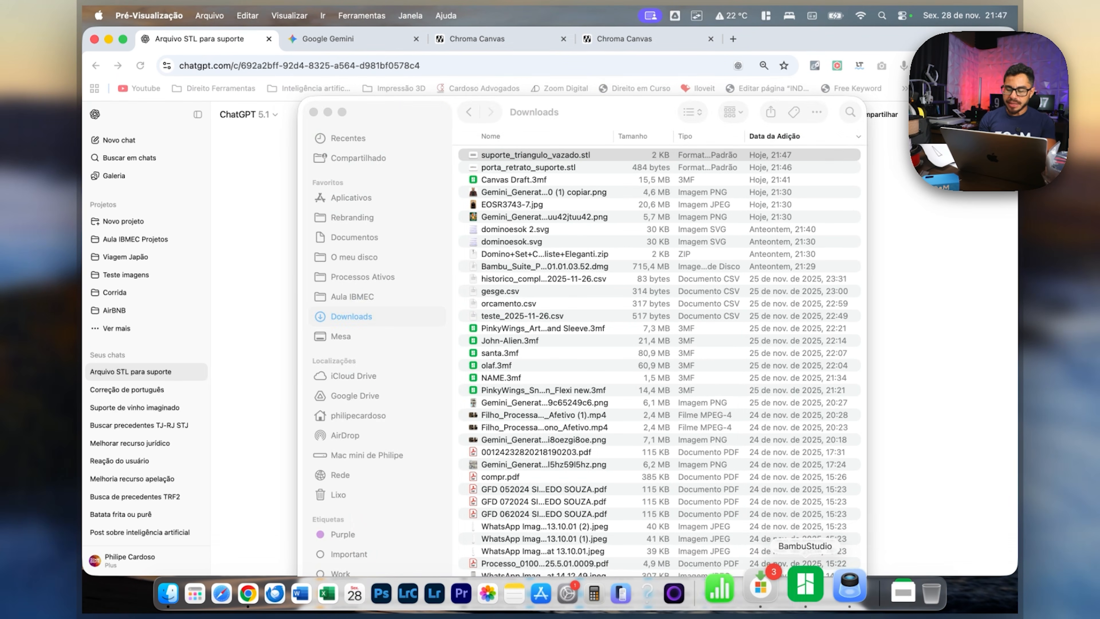
key("Delete")
Import suporte_triangulo_vazado.stl from the Downloads folder onto the empty Bambu Studio plate.
key("super+Tab")
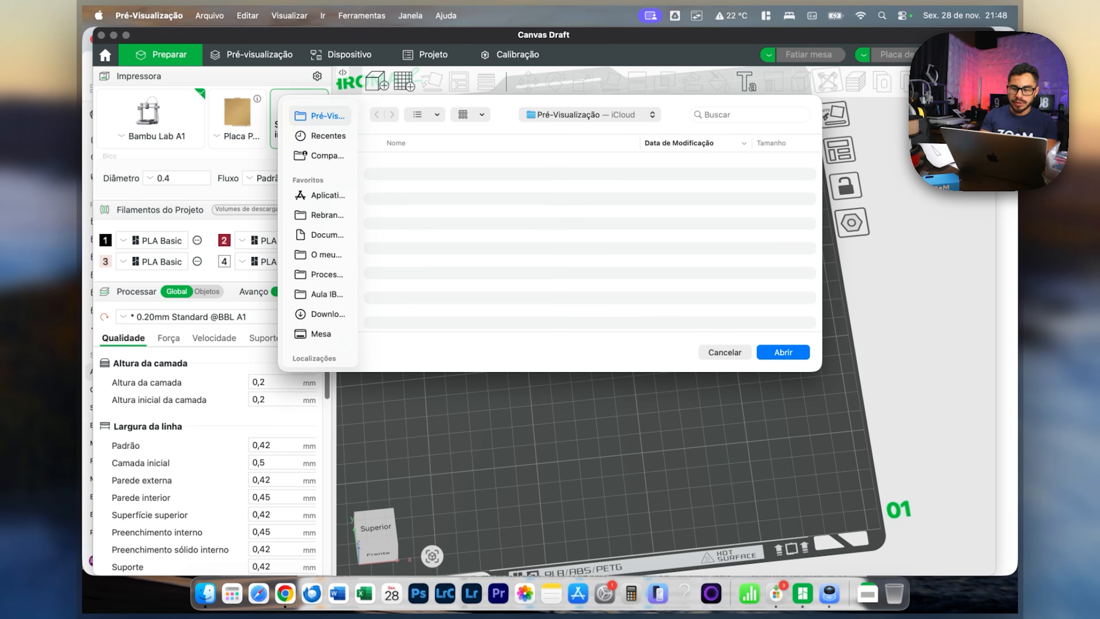
key("super+Tab")
left_click(204, 592)
left_click_drag(615, 112, 814, 259)
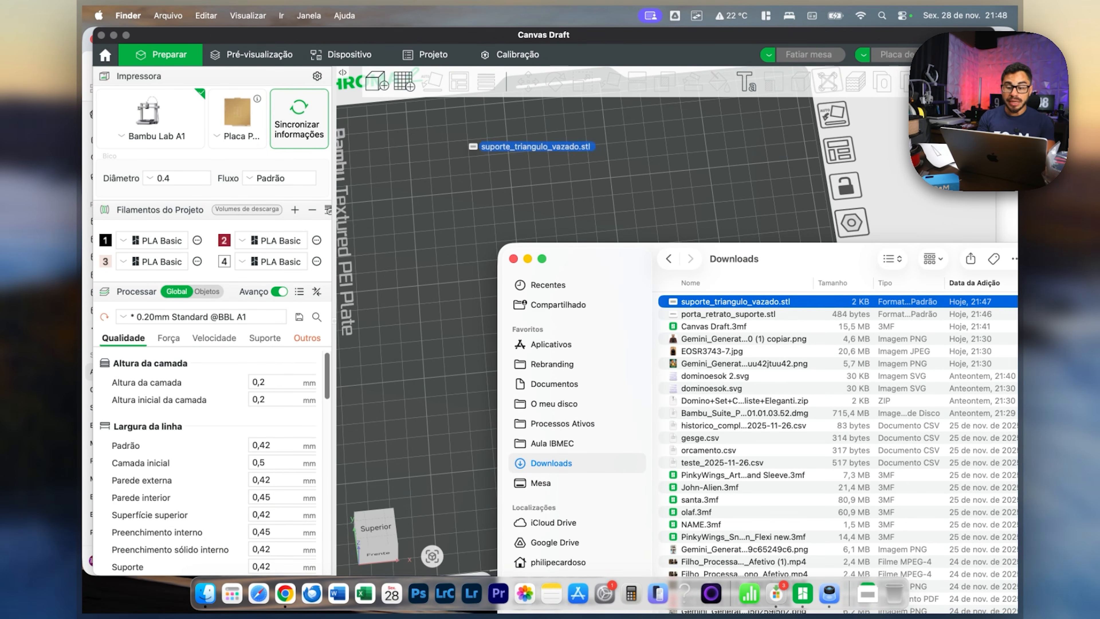
left_click_drag(474, 146, 474, 175)
mouse_move(710, 346)
left_mouse_down()
mouse_move(717, 321)
mouse_move(720, 358)
mouse_move(742, 324)
mouse_move(743, 343)
mouse_move(705, 350)
mouse_move(722, 350)
mouse_move(727, 328)
mouse_move(716, 353)
left_mouse_up()
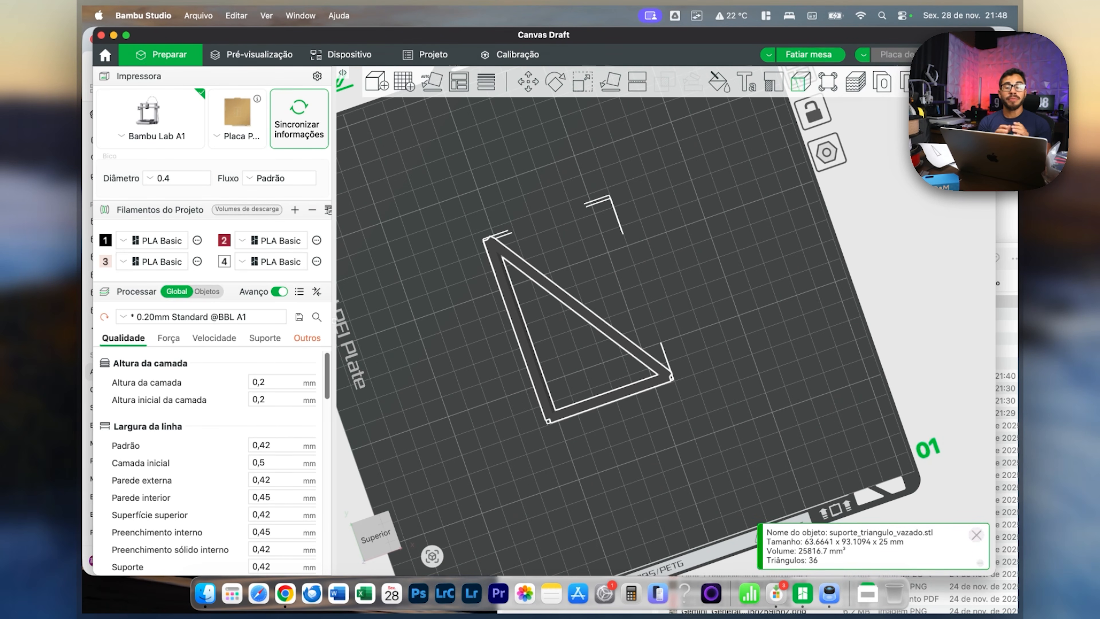